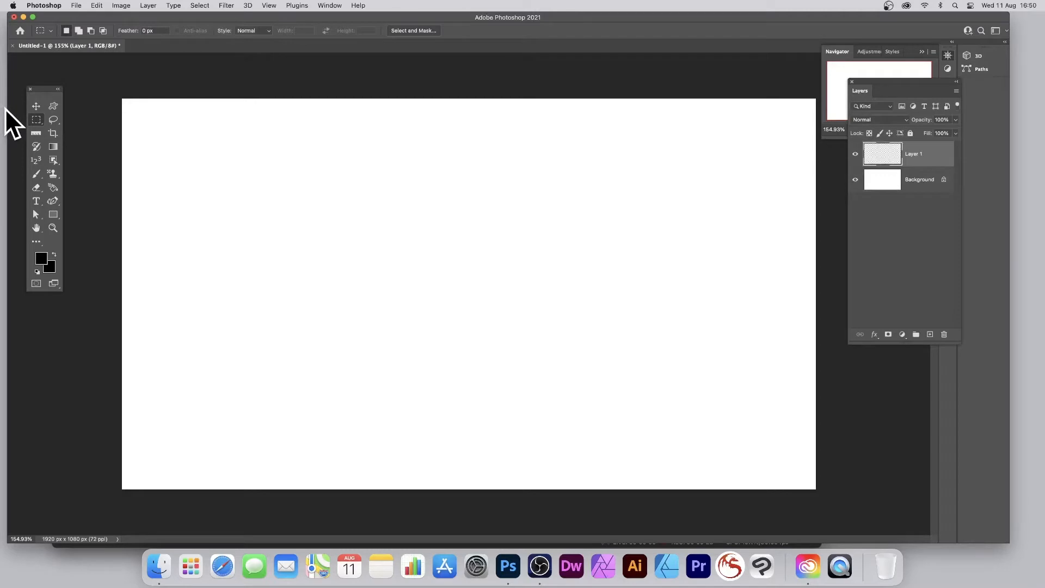
Step: Draw a large elliptical selection in the upper middle of the canvas on Layer 1
{"action": "left_click_drag", "start_coordinate": [37, 118], "coordinate": [77, 129]}
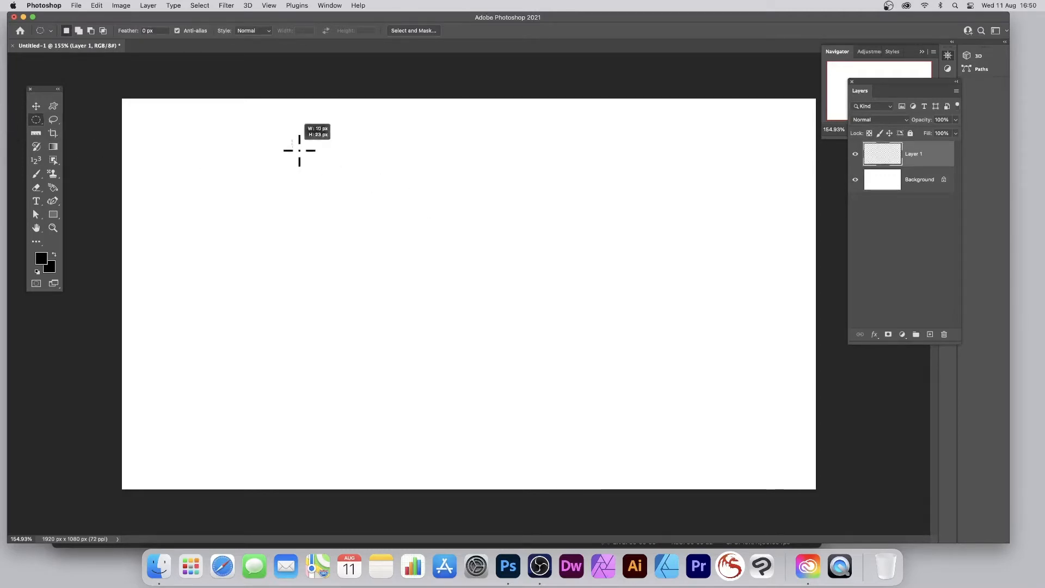
{"action": "left_click_drag", "start_coordinate": [543, 372], "coordinate": [571, 391]}
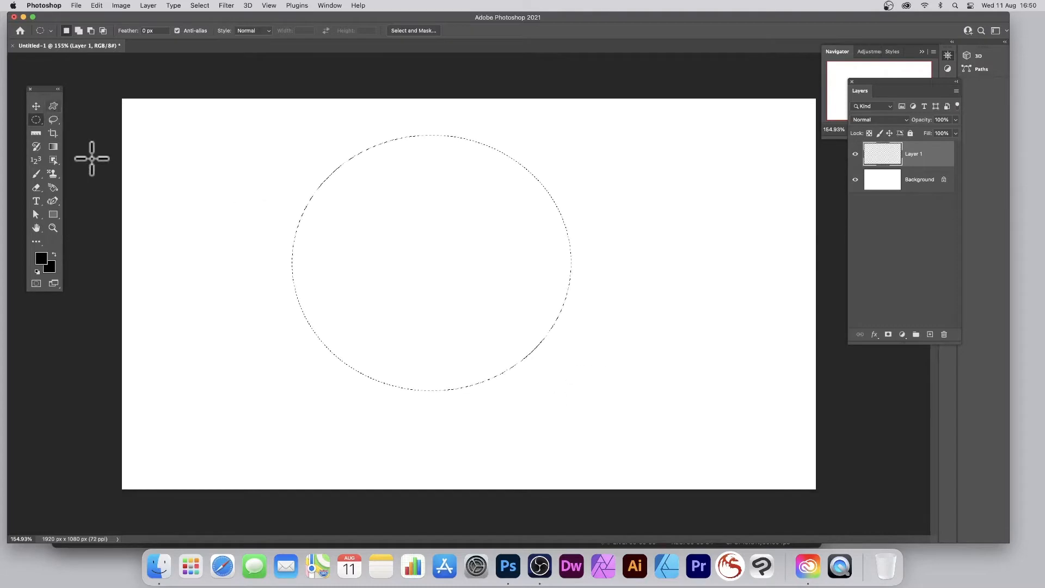
Step: Fill the elliptical selection with a rainbow radial gradient centred in its upper-left part, and deselect
{"action": "left_click", "coordinate": [54, 147]}
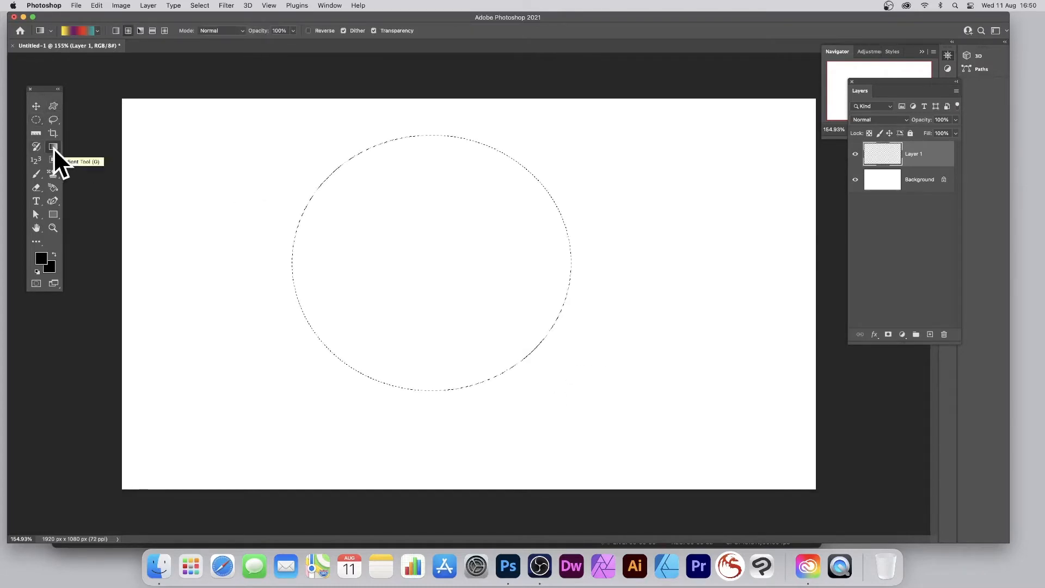
{"action": "left_click", "coordinate": [96, 30]}
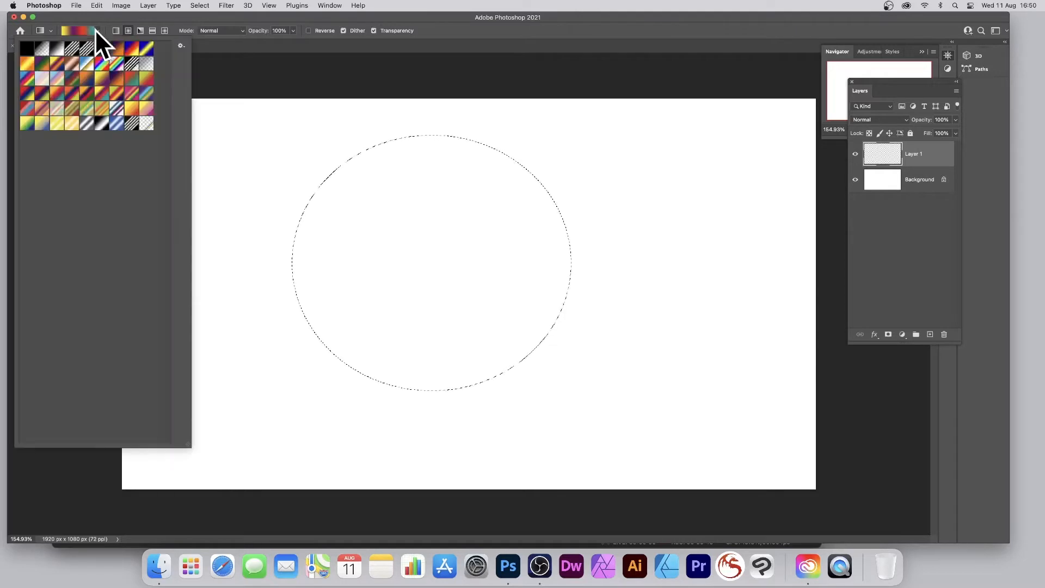
{"action": "left_click", "coordinate": [114, 63]}
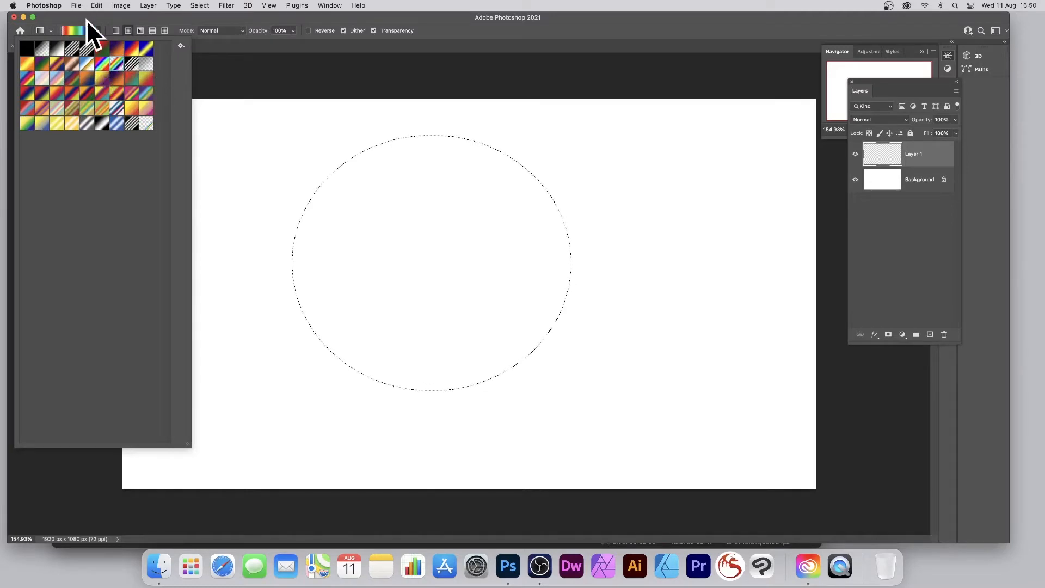
{"action": "left_click", "coordinate": [189, 17]}
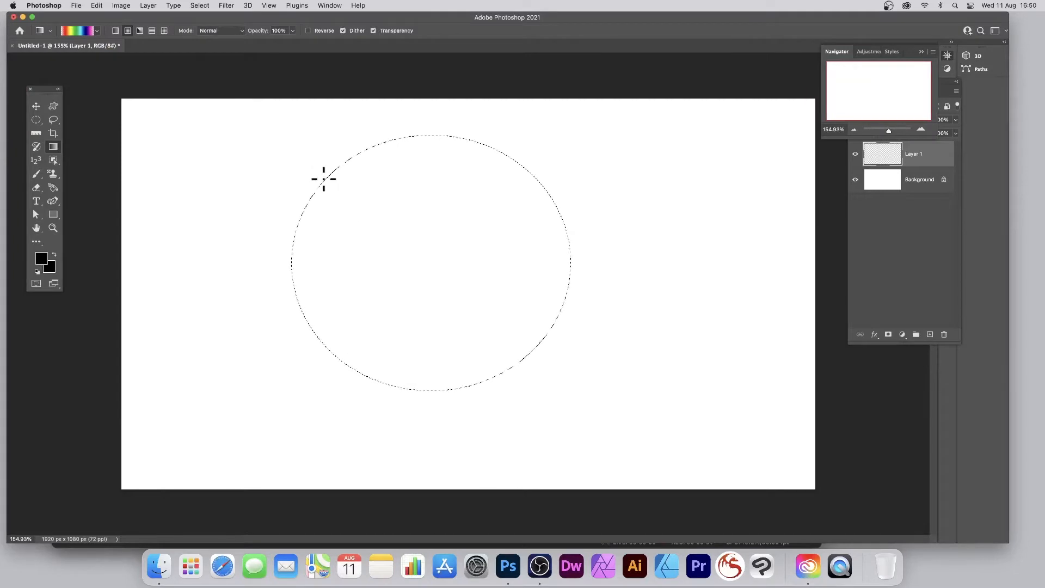
{"action": "left_click_drag", "start_coordinate": [548, 341], "coordinate": [510, 325]}
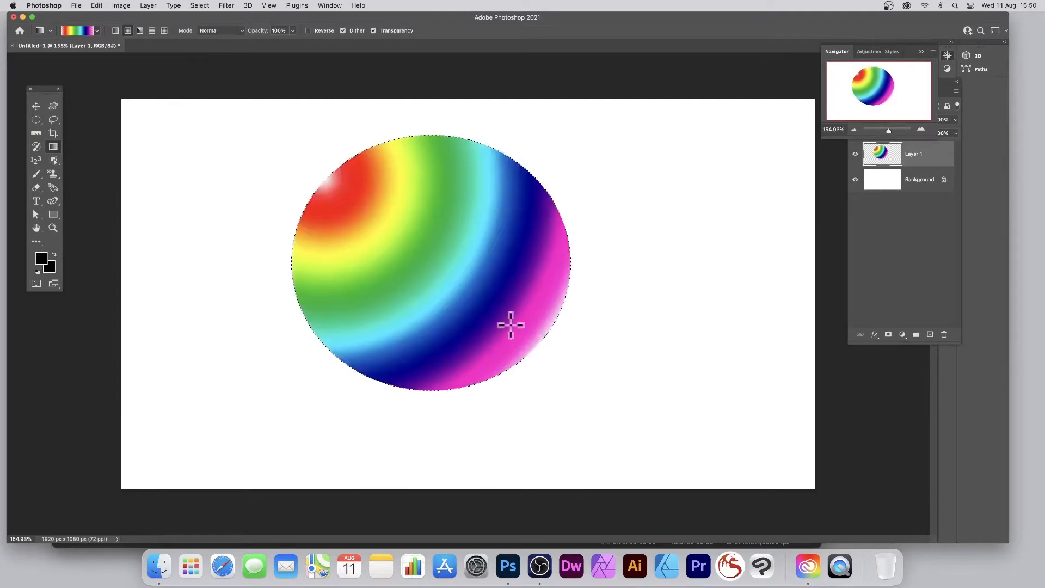
{"action": "key", "text": "super+z"}
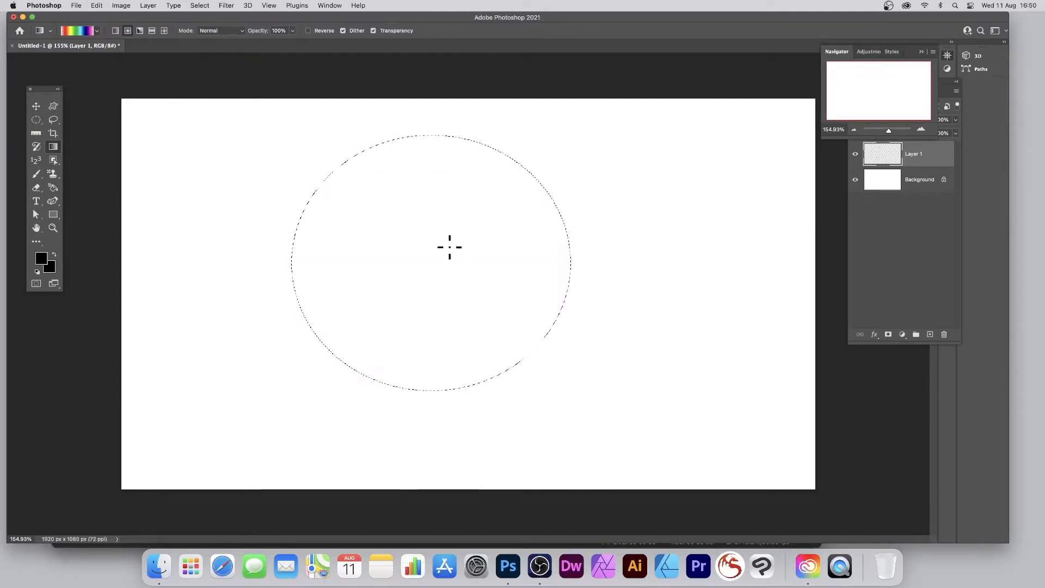
{"action": "left_click_drag", "start_coordinate": [579, 361], "coordinate": [579, 361]}
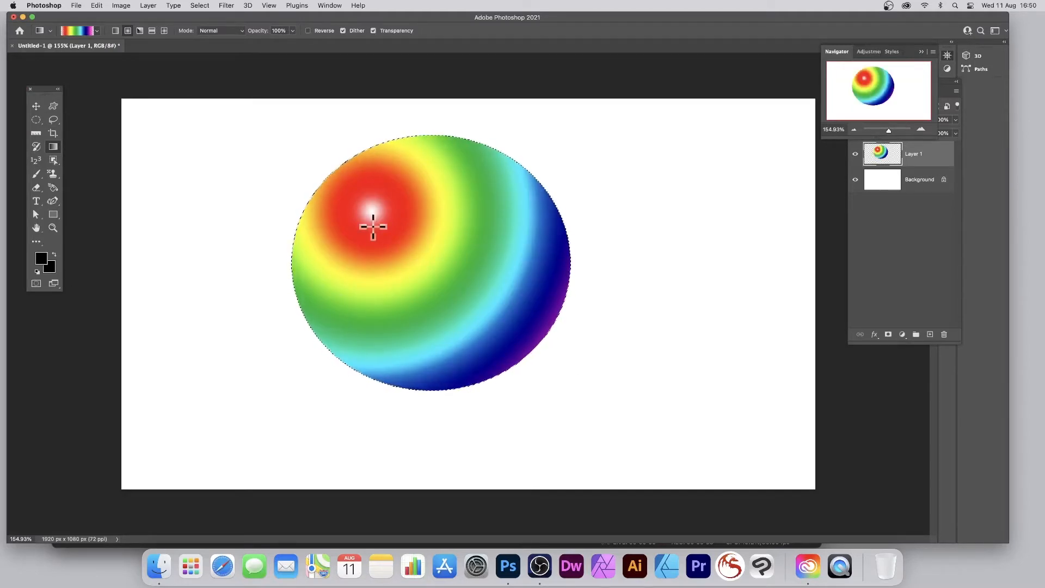
{"action": "left_click", "coordinate": [202, 6]}
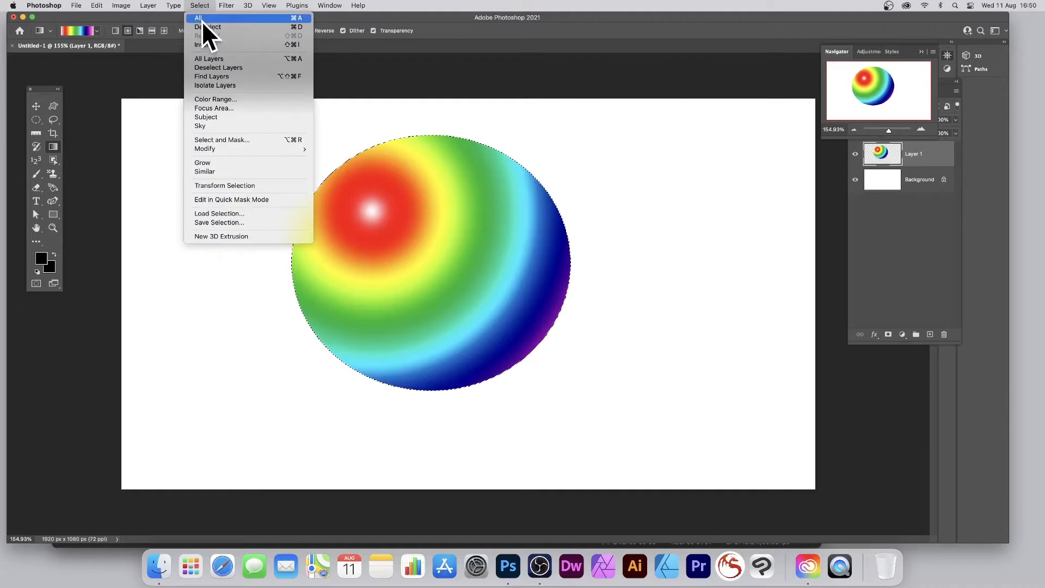
{"action": "left_click", "coordinate": [201, 26]}
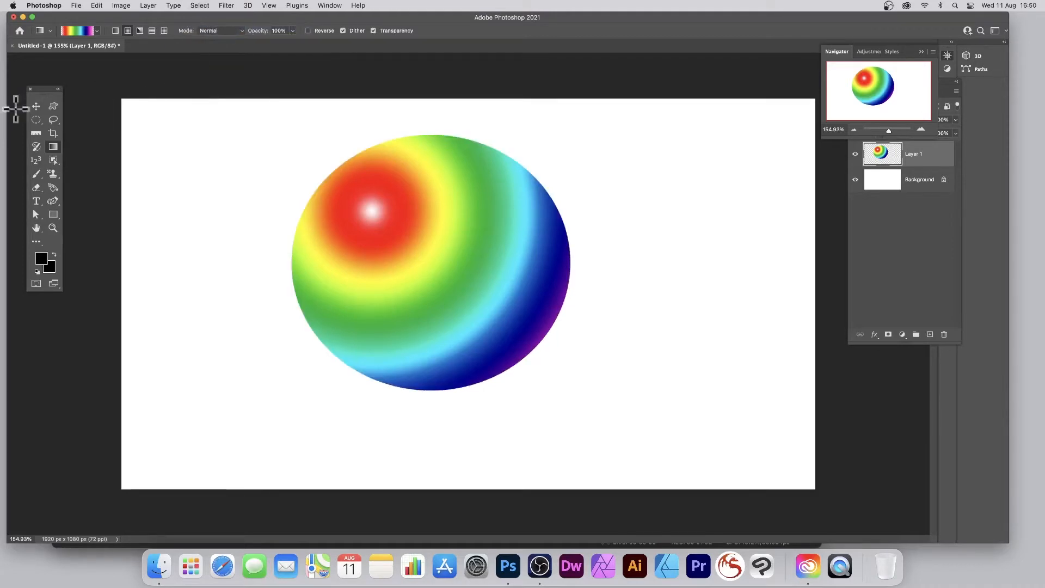
Step: Convert the rainbow ellipse on Layer 1 to a smart object
{"action": "left_click", "coordinate": [36, 106]}
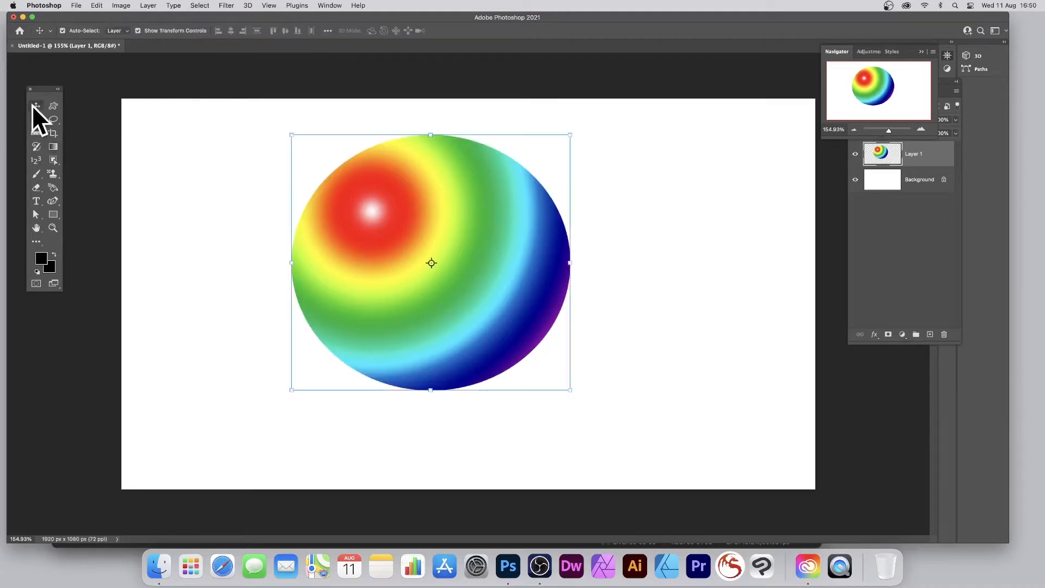
{"action": "left_click", "coordinate": [148, 6]}
{"action": "mouse_move", "coordinate": [172, 186]}
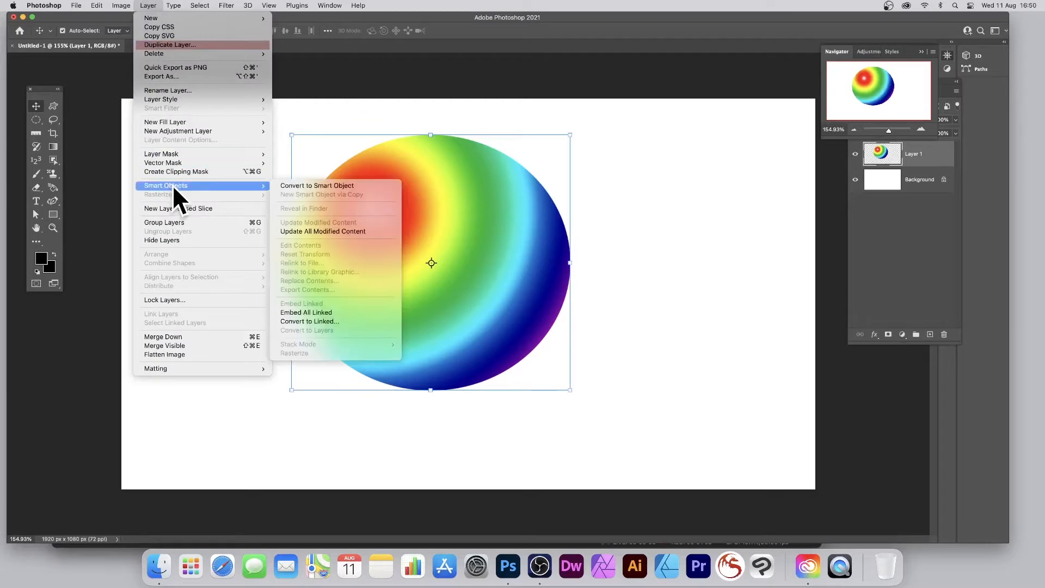
{"action": "left_click", "coordinate": [309, 186]}
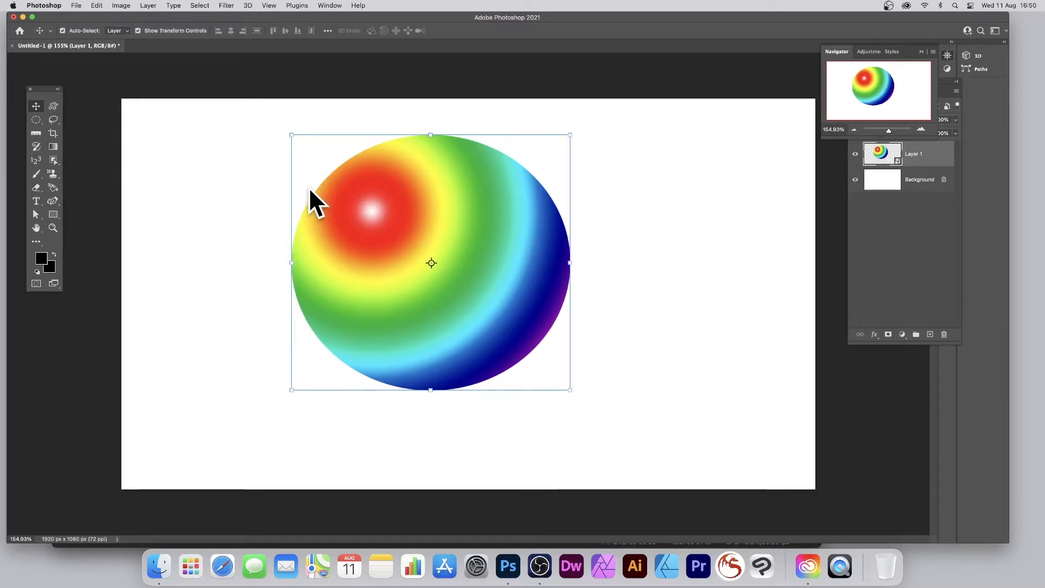
Step: Warp the rainbow ellipse into a wavy, flattened shape with a dipped top edge and shift it slightly up and right
{"action": "left_click", "coordinate": [96, 6]}
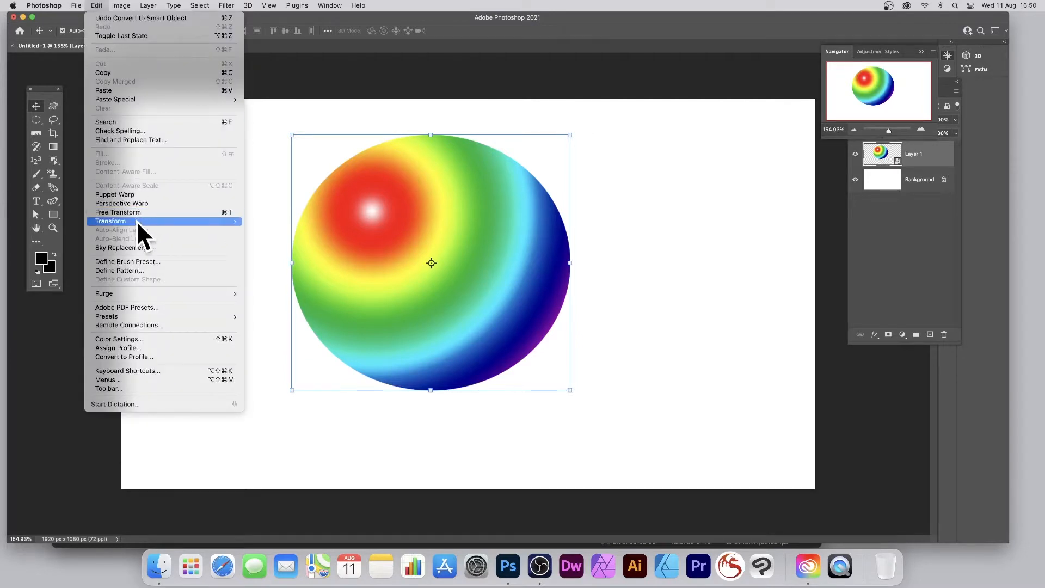
{"action": "mouse_move", "coordinate": [136, 221]}
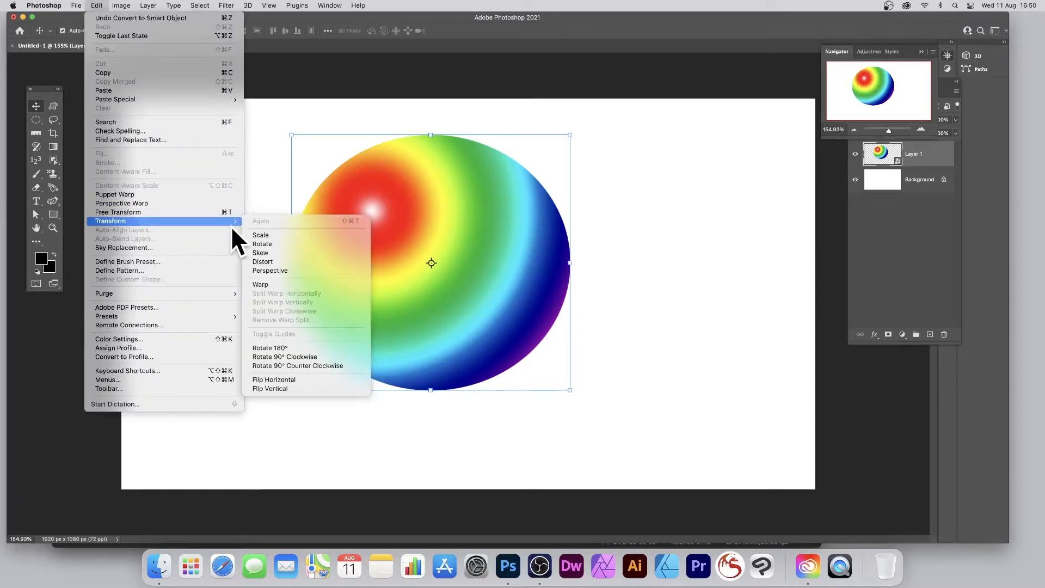
{"action": "left_click", "coordinate": [273, 284]}
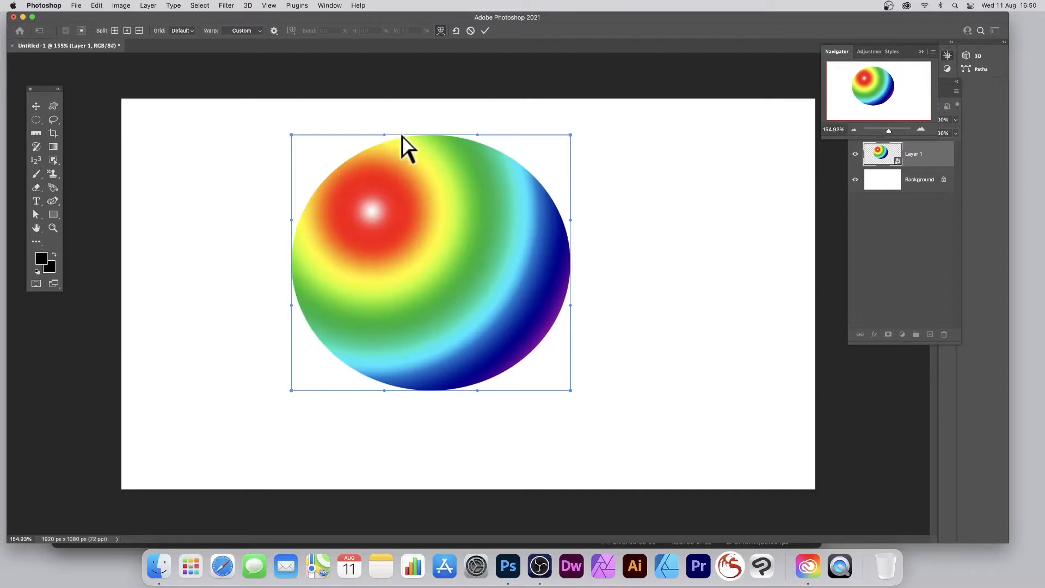
{"action": "left_click_drag", "start_coordinate": [406, 156], "coordinate": [406, 212]}
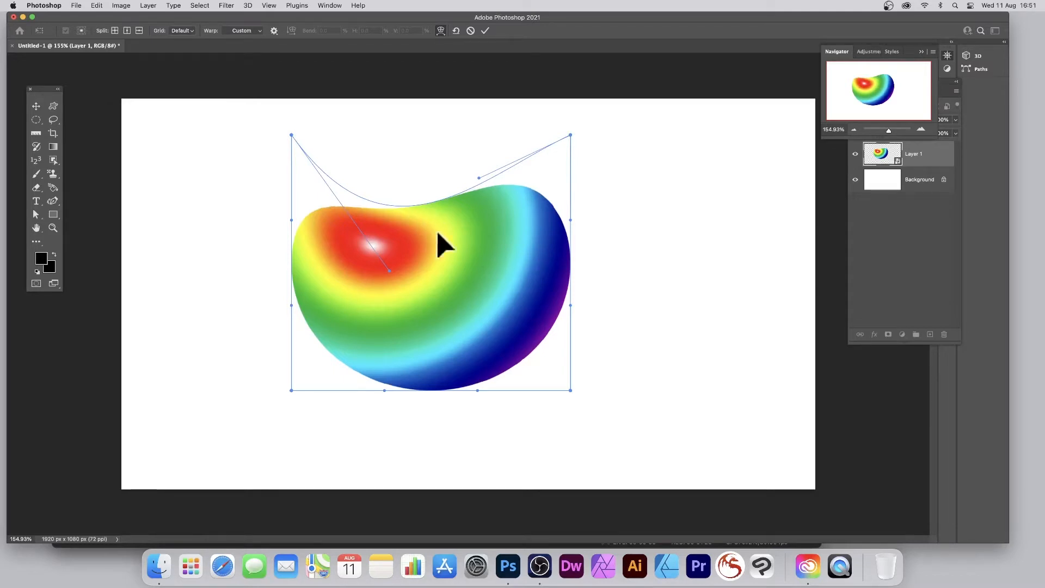
{"action": "left_click_drag", "start_coordinate": [485, 362], "coordinate": [390, 322]}
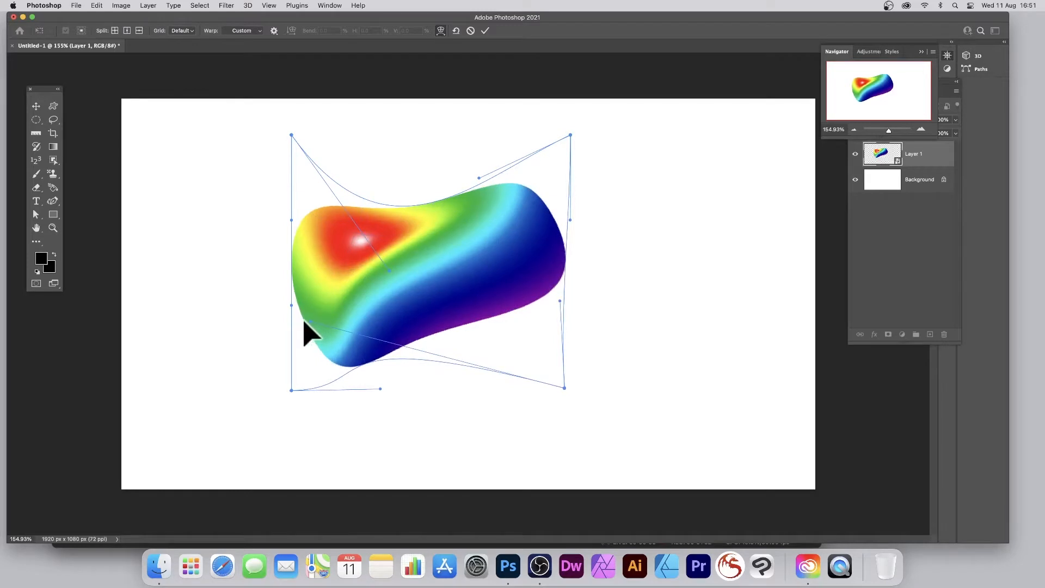
{"action": "left_click_drag", "start_coordinate": [302, 319], "coordinate": [207, 283]}
{"action": "left_click_drag", "start_coordinate": [550, 215], "coordinate": [441, 286]}
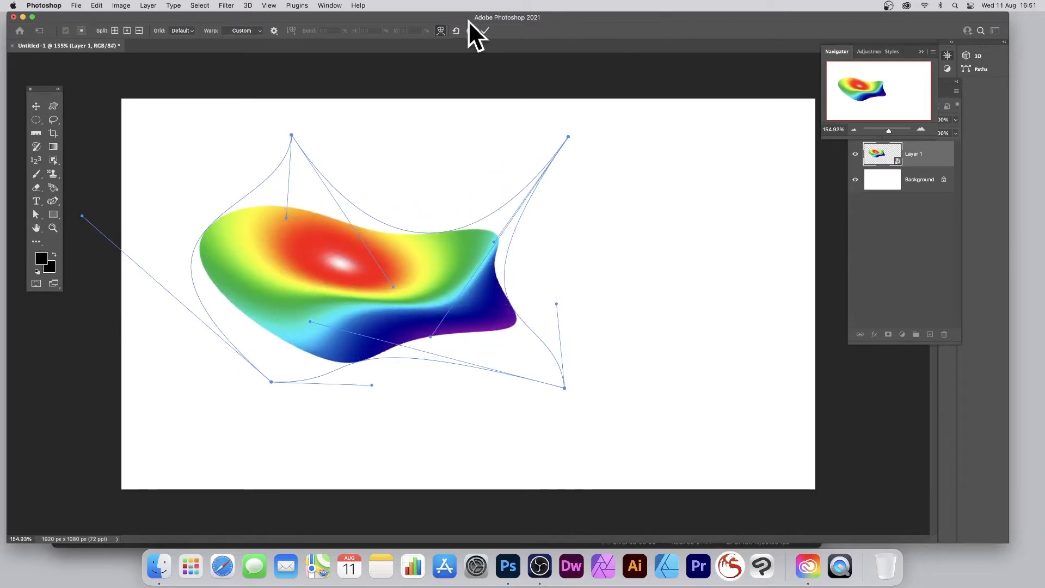
{"action": "left_click", "coordinate": [485, 30]}
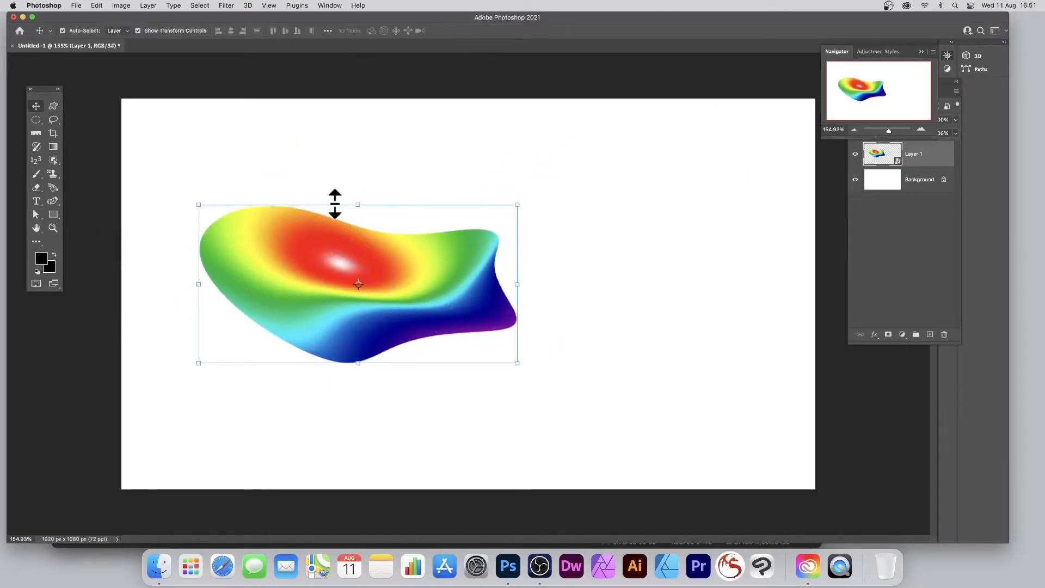
{"action": "left_click_drag", "start_coordinate": [406, 272], "coordinate": [437, 228]}
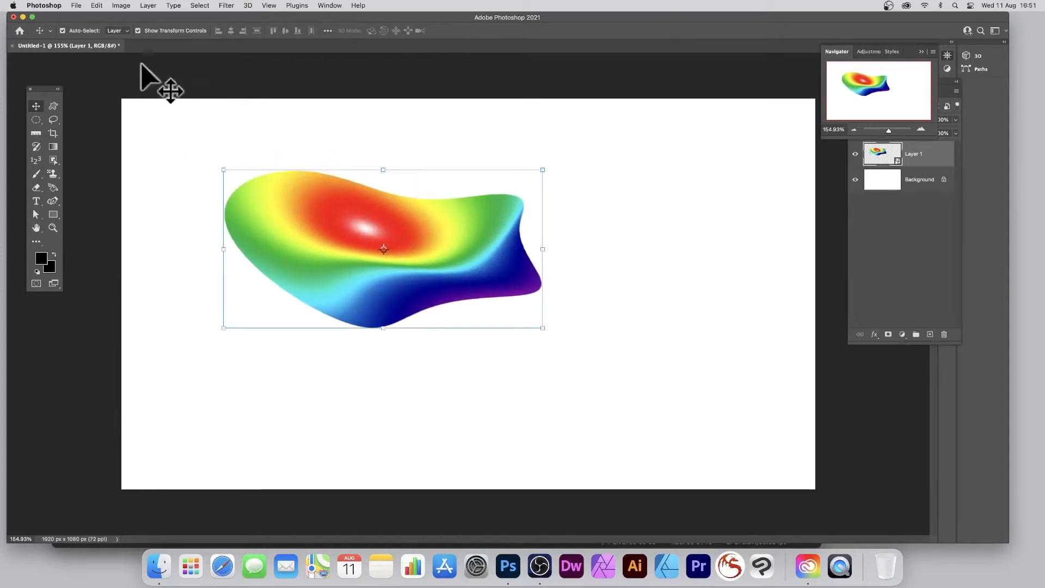
Step: Add a black Multiply drop shadow to Layer 1 with angle 131°, distance 55 px, spread 20% and size 54 px
{"action": "left_click", "coordinate": [151, 5]}
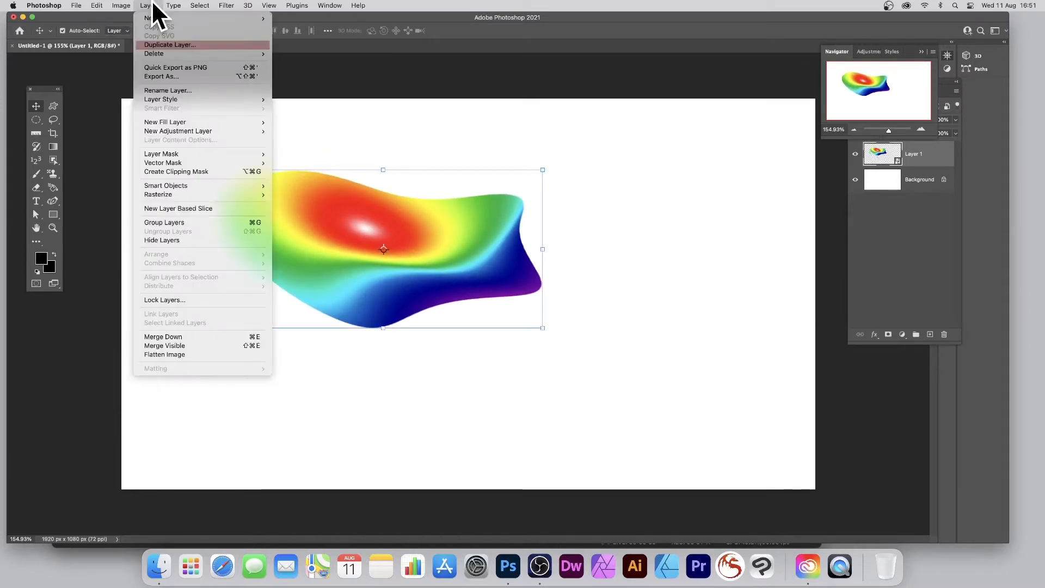
{"action": "mouse_move", "coordinate": [166, 99]}
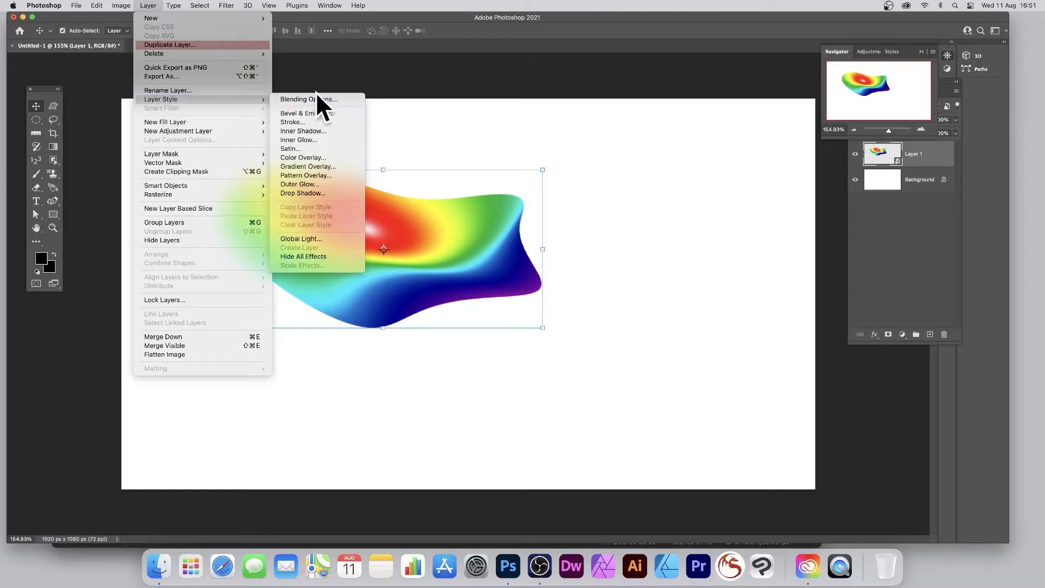
{"action": "left_click", "coordinate": [305, 192]}
{"action": "left_click_drag", "start_coordinate": [488, 299], "coordinate": [513, 299]}
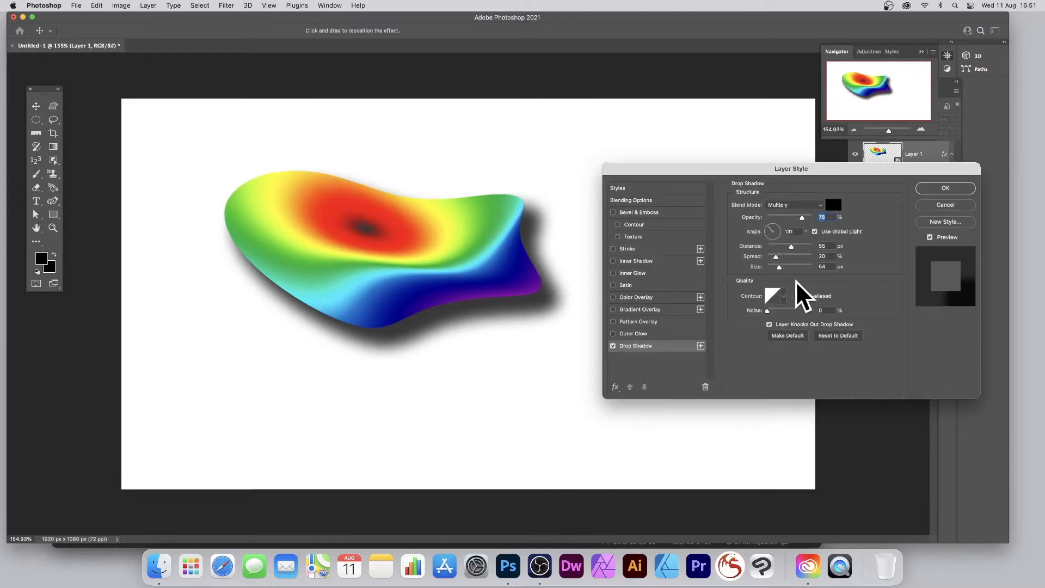
{"action": "mouse_move", "coordinate": [802, 218]}
{"action": "left_mouse_down"}
{"action": "mouse_move", "coordinate": [792, 218]}
{"action": "mouse_move", "coordinate": [803, 217]}
{"action": "left_mouse_up"}
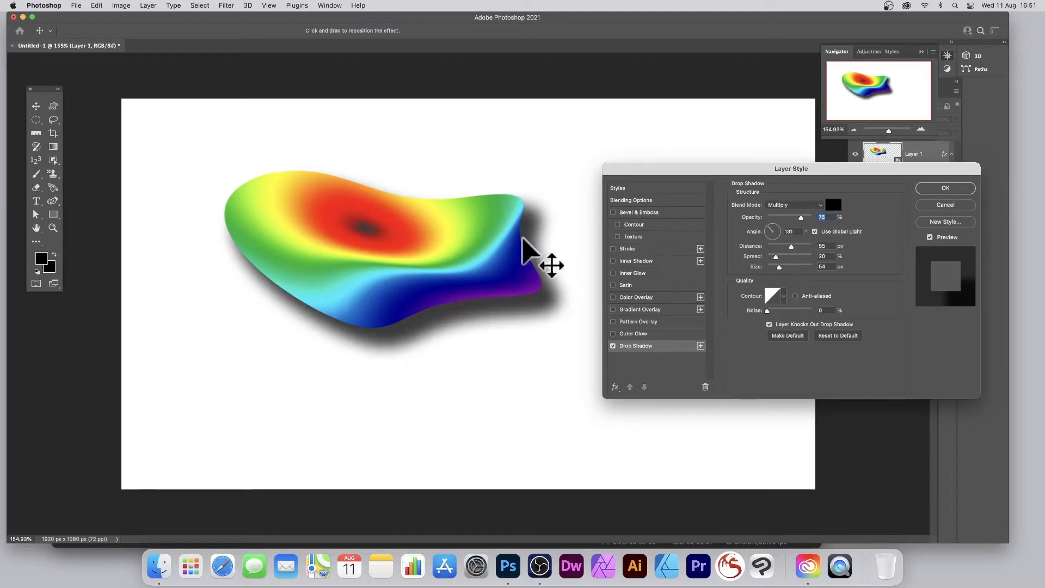
{"action": "left_click", "coordinate": [952, 191]}
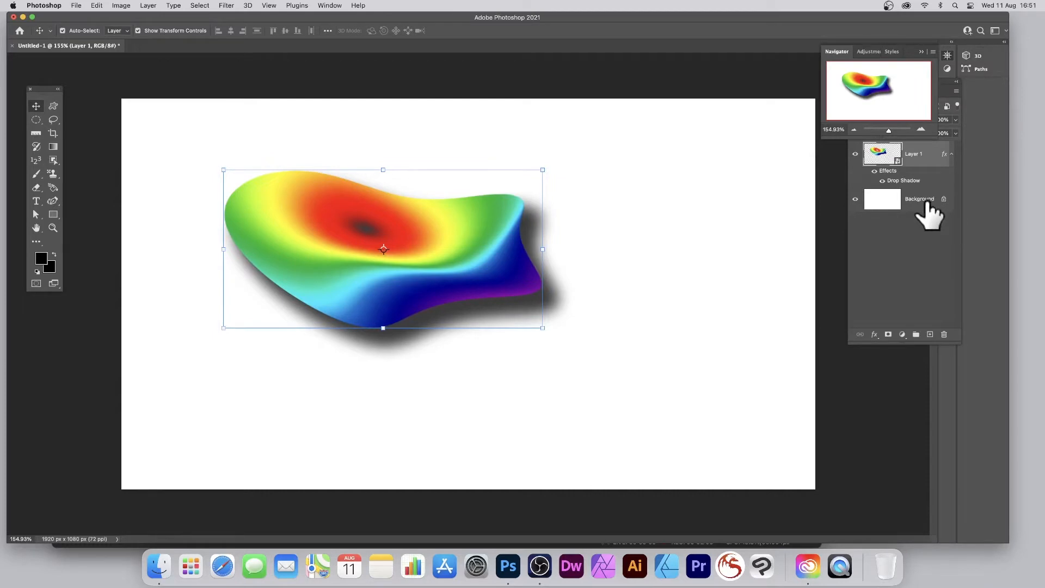
Step: Hide the Background layer and define a rectangular area enclosing the warped shape and its shadow as a pattern under the default name
{"action": "left_click", "coordinate": [855, 199]}
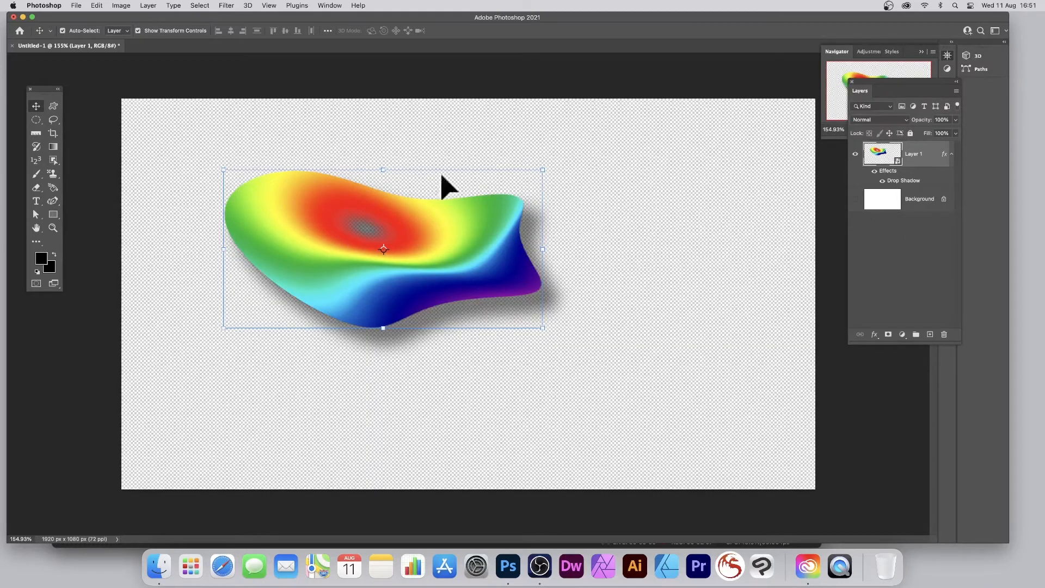
{"action": "left_click", "coordinate": [37, 118]}
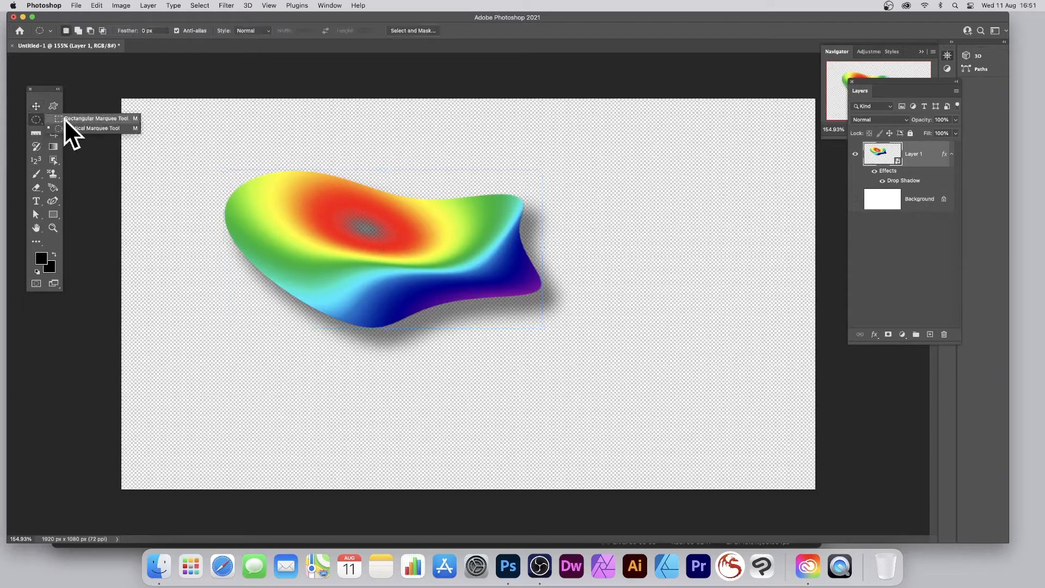
{"action": "left_click", "coordinate": [81, 119]}
{"action": "left_click_drag", "start_coordinate": [204, 153], "coordinate": [574, 362]}
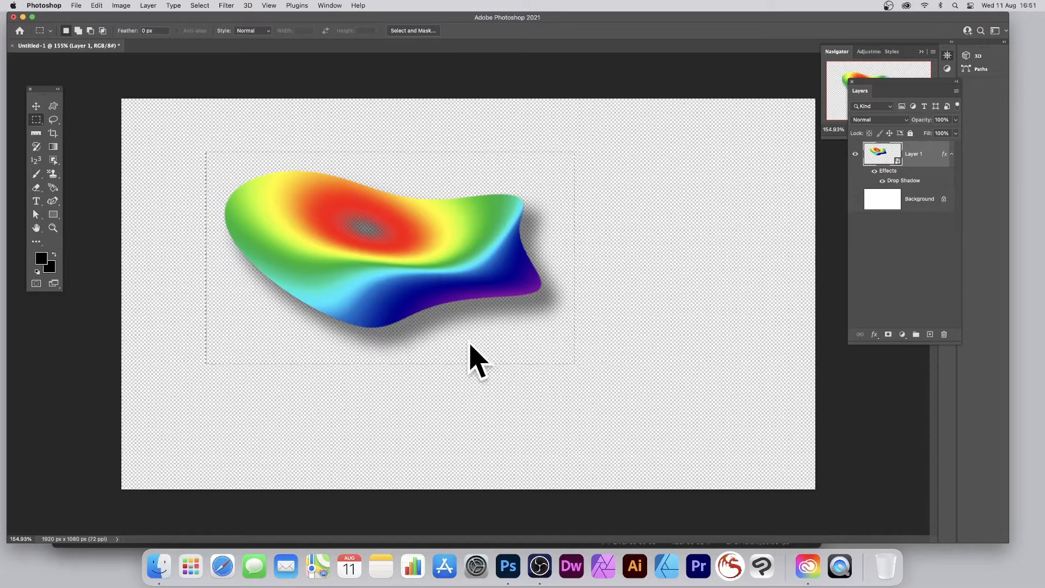
{"action": "left_click", "coordinate": [97, 6]}
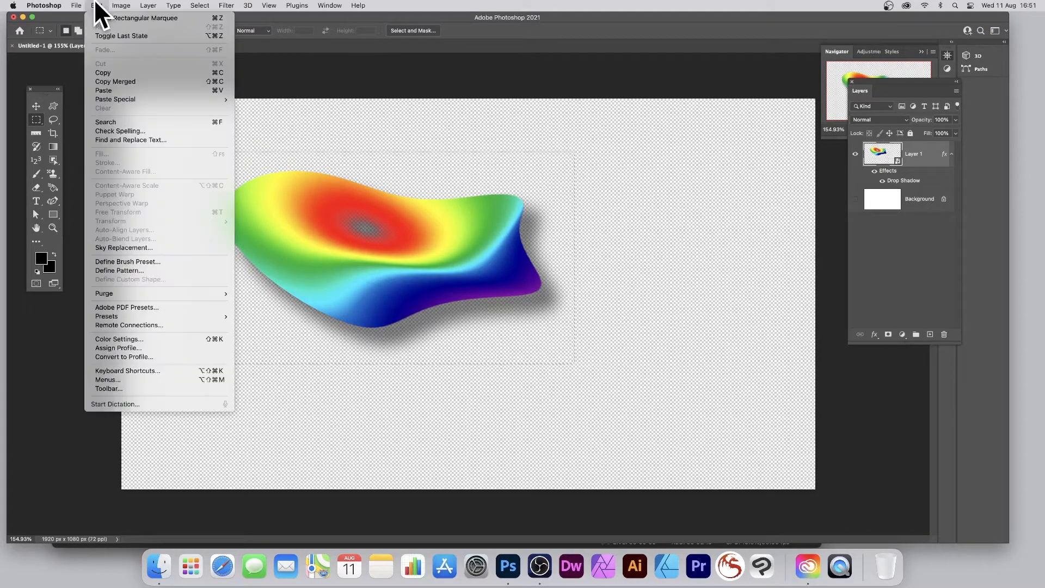
{"action": "left_click", "coordinate": [135, 270]}
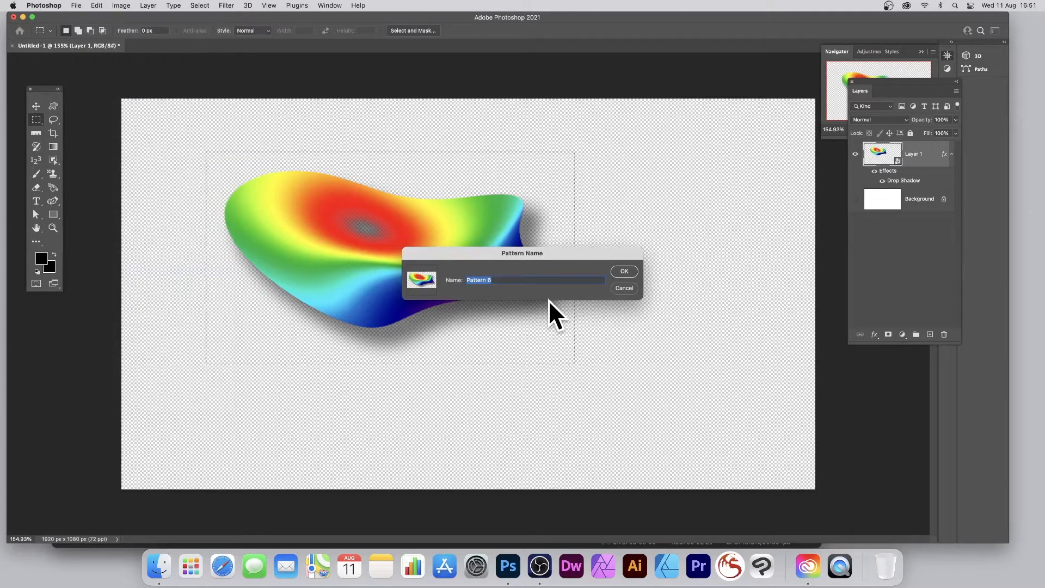
{"action": "left_click", "coordinate": [624, 271]}
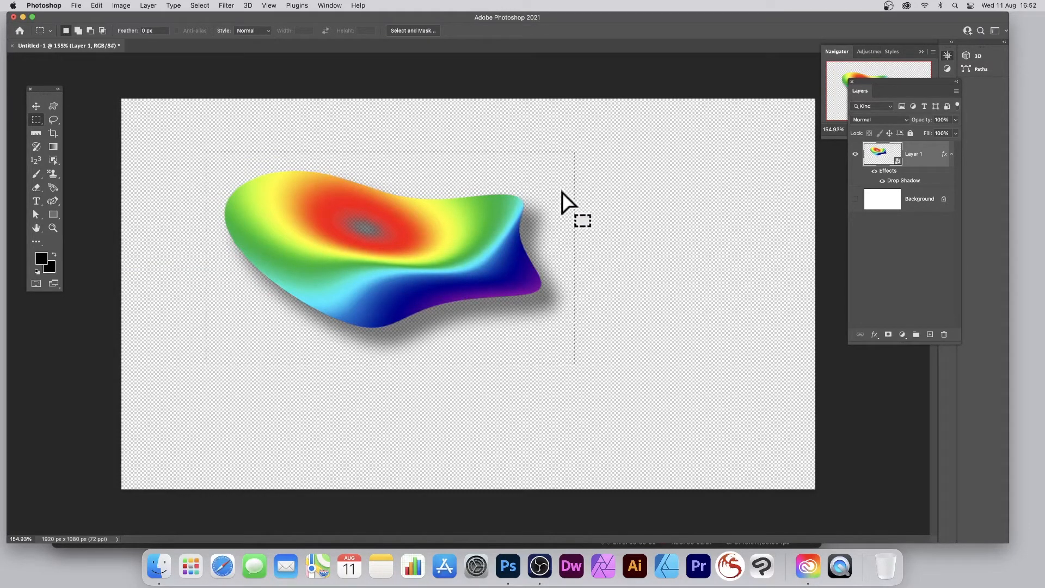
Step: Deselect the rectangular area and hide Layer 1
{"action": "left_click", "coordinate": [200, 5]}
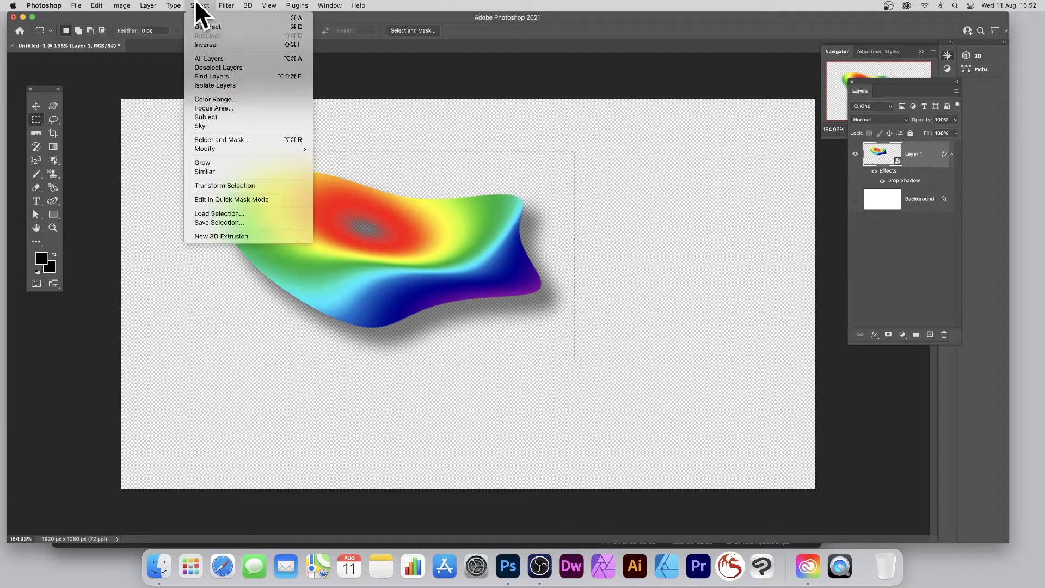
{"action": "left_click", "coordinate": [203, 27]}
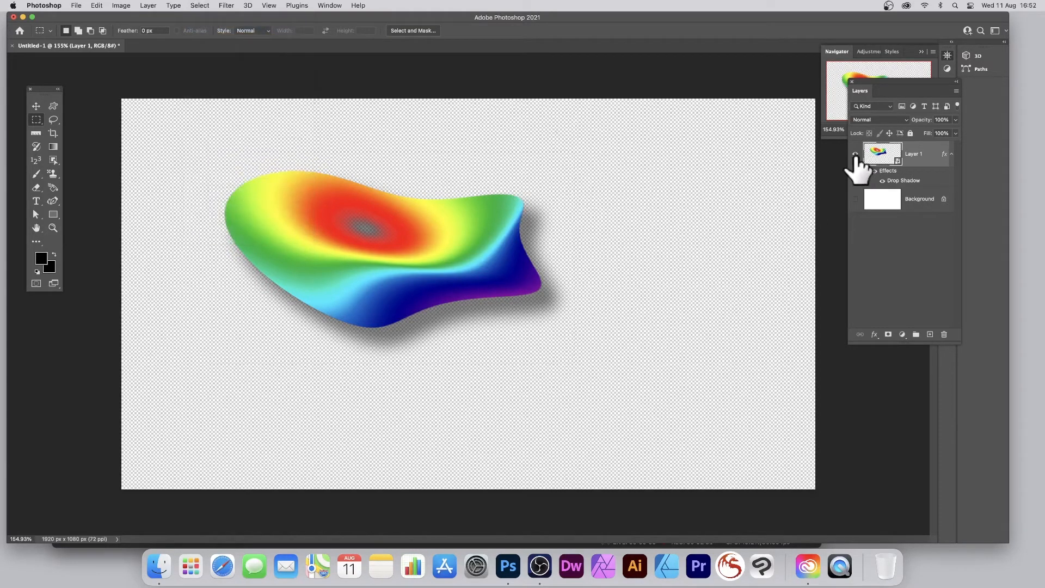
{"action": "left_click", "coordinate": [855, 154]}
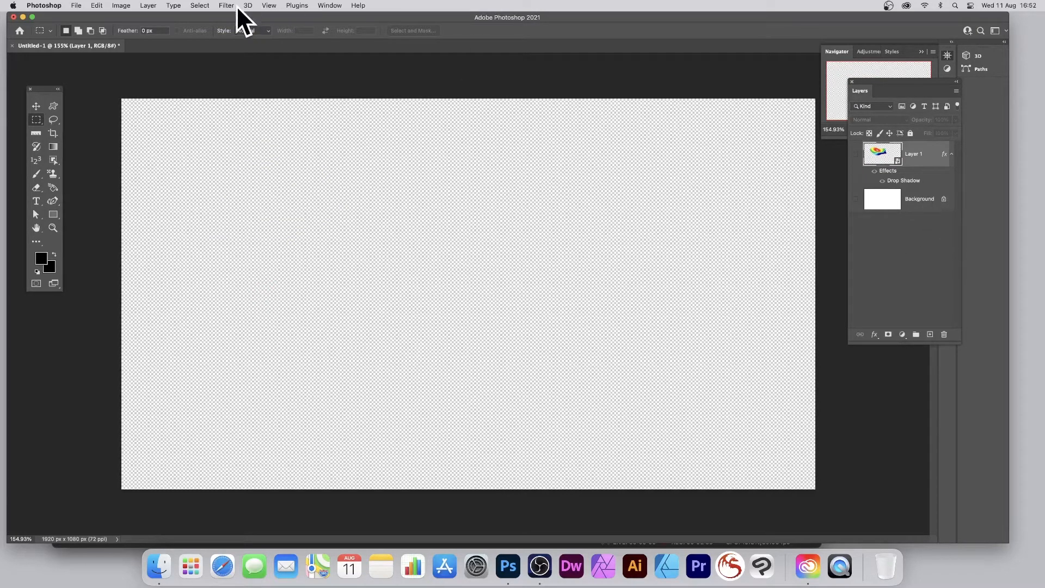
Step: Add a new empty layer above Layer 1 with the default name and Normal mode at 100% opacity
{"action": "left_click", "coordinate": [150, 6]}
{"action": "mouse_move", "coordinate": [148, 18]}
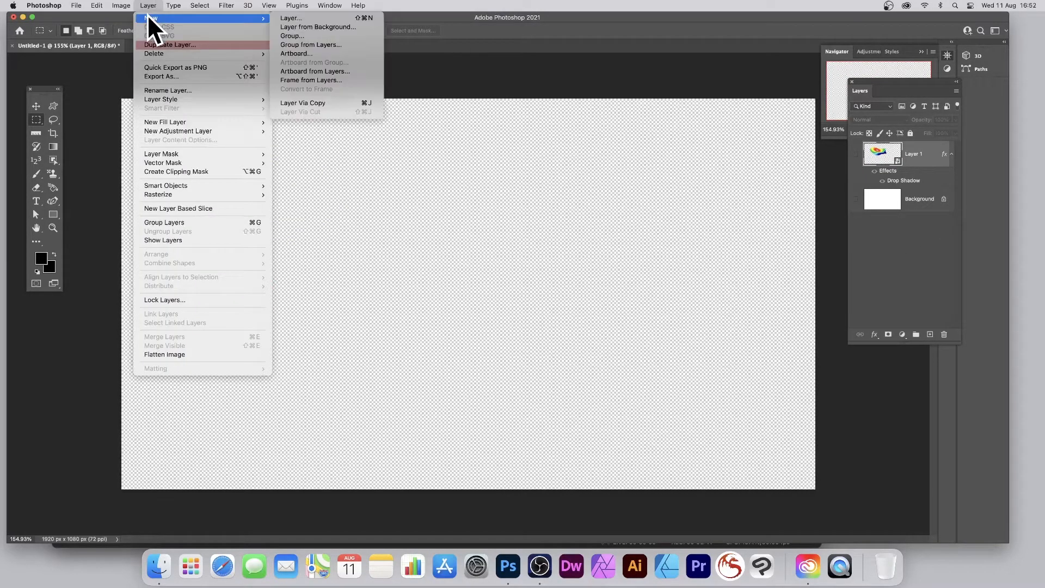
{"action": "left_click", "coordinate": [345, 18]}
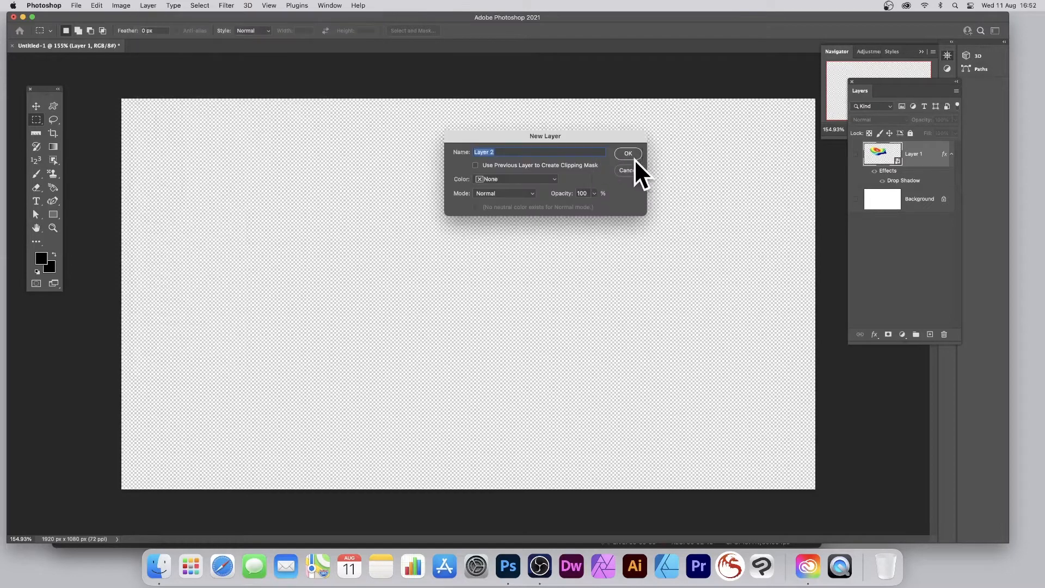
{"action": "left_click", "coordinate": [628, 154]}
Step: Fill Layer 2 with black
{"action": "left_click", "coordinate": [97, 6]}
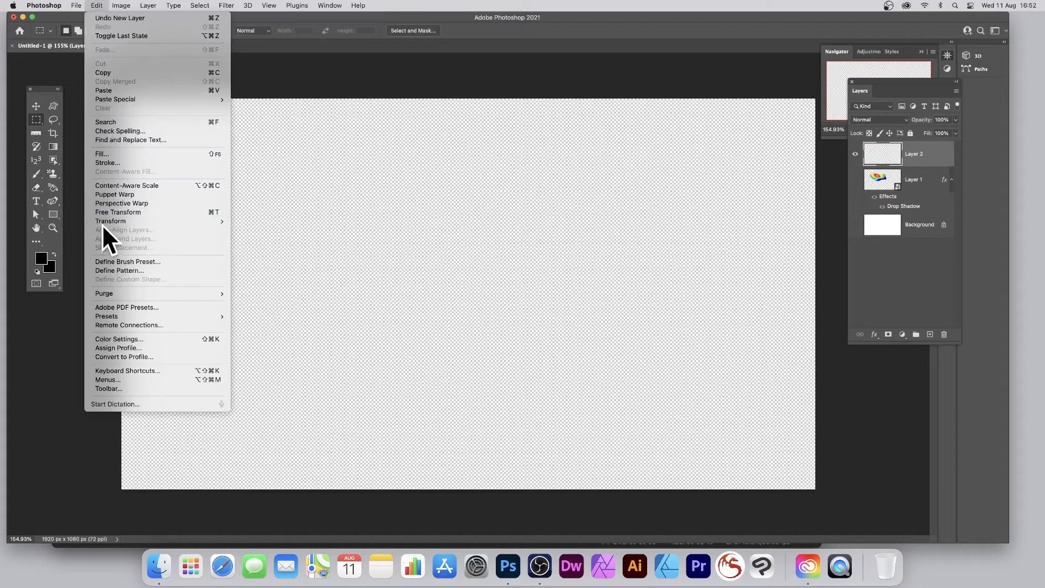
{"action": "left_click", "coordinate": [117, 154]}
{"action": "left_click", "coordinate": [485, 139]}
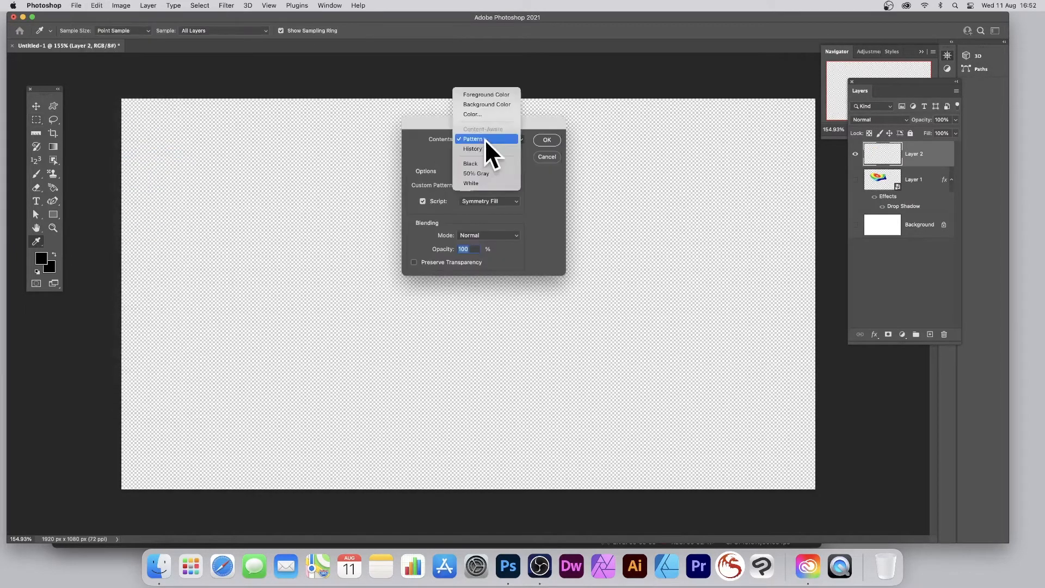
{"action": "left_click", "coordinate": [482, 163]}
{"action": "key", "text": "Return"}
{"action": "key", "text": "m"}
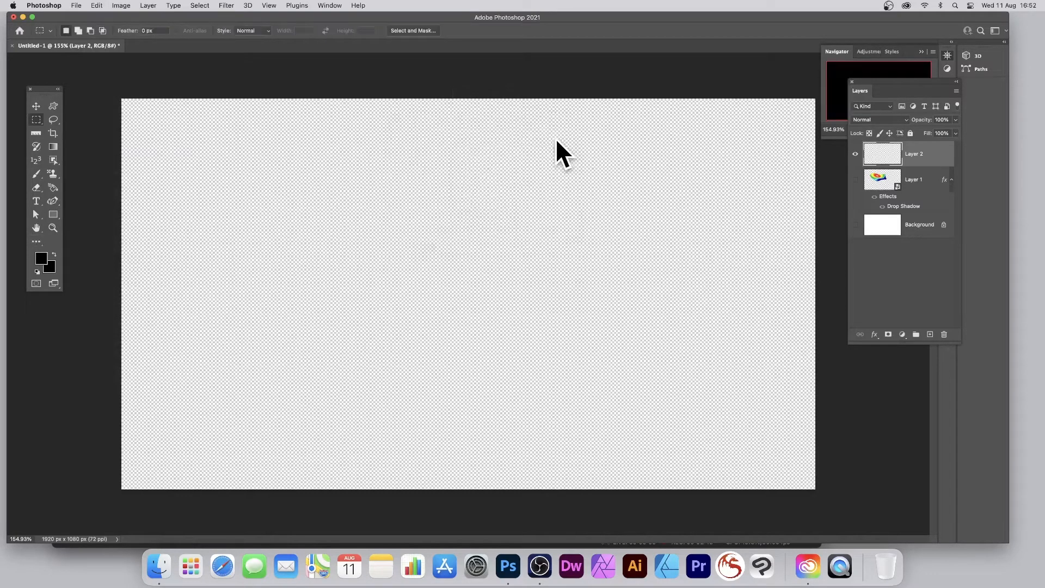
Step: Set the fill contents to Pattern with the Symmetry Fill script and cancel the symmetry settings
{"action": "left_click", "coordinate": [97, 5]}
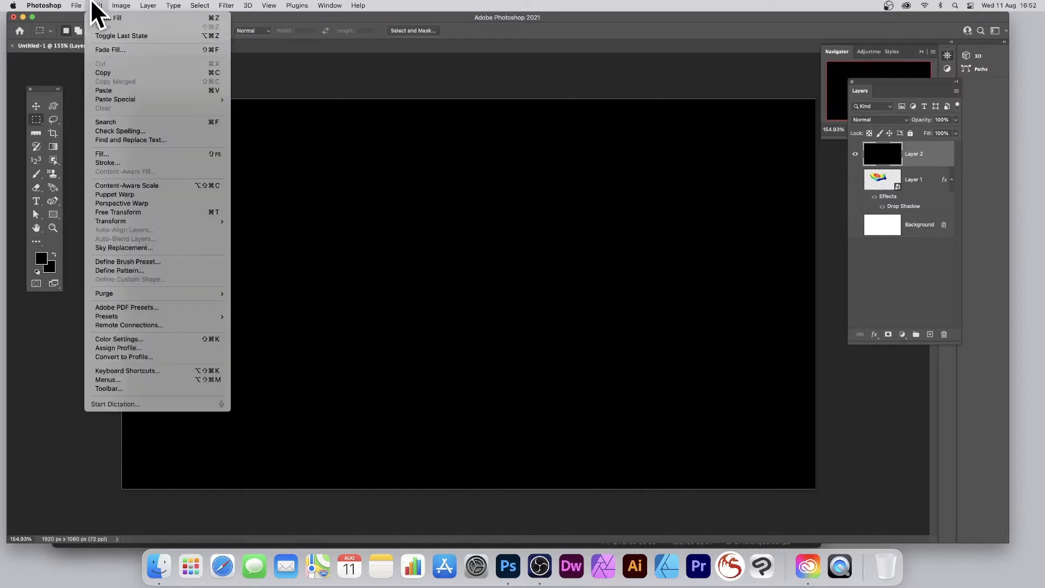
{"action": "left_click", "coordinate": [109, 154]}
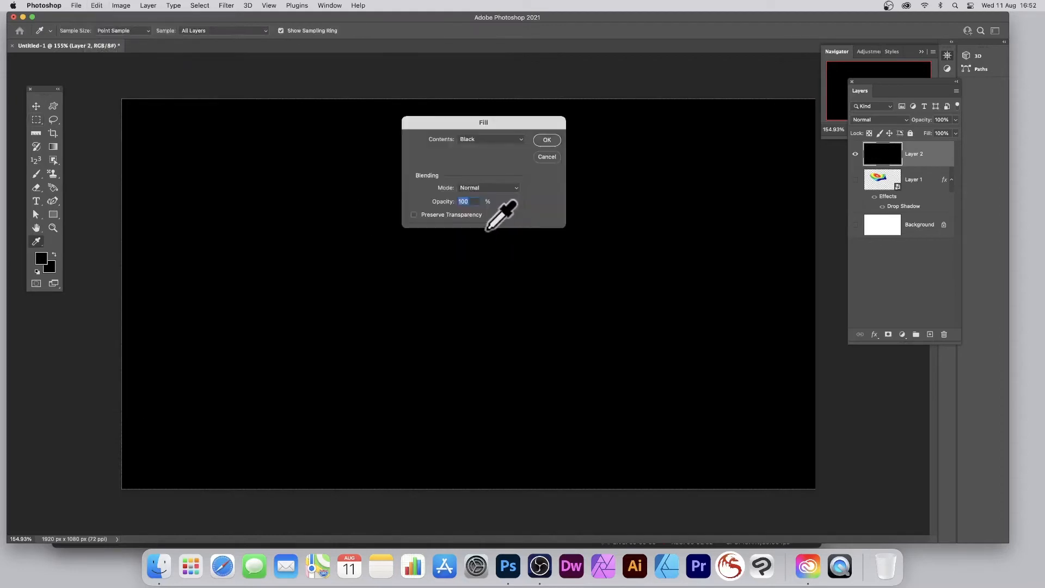
{"action": "left_click", "coordinate": [472, 137]}
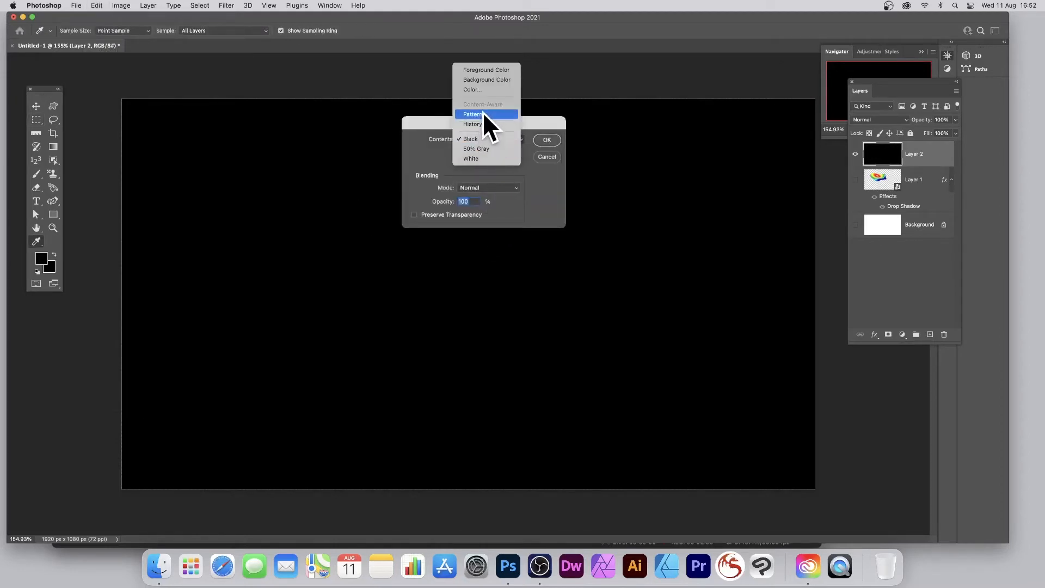
{"action": "left_click", "coordinate": [482, 113]}
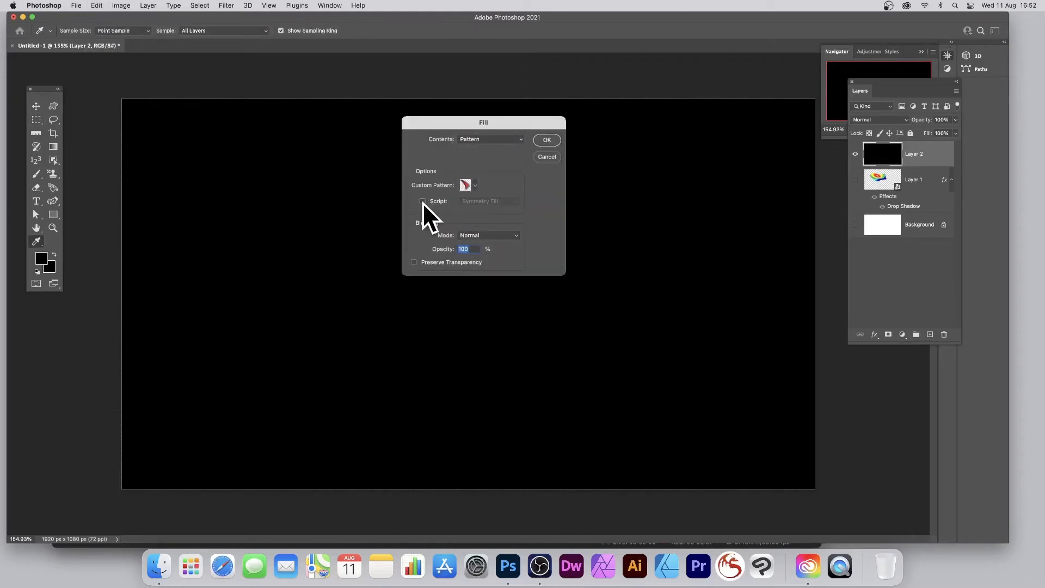
{"action": "left_click", "coordinate": [423, 201]}
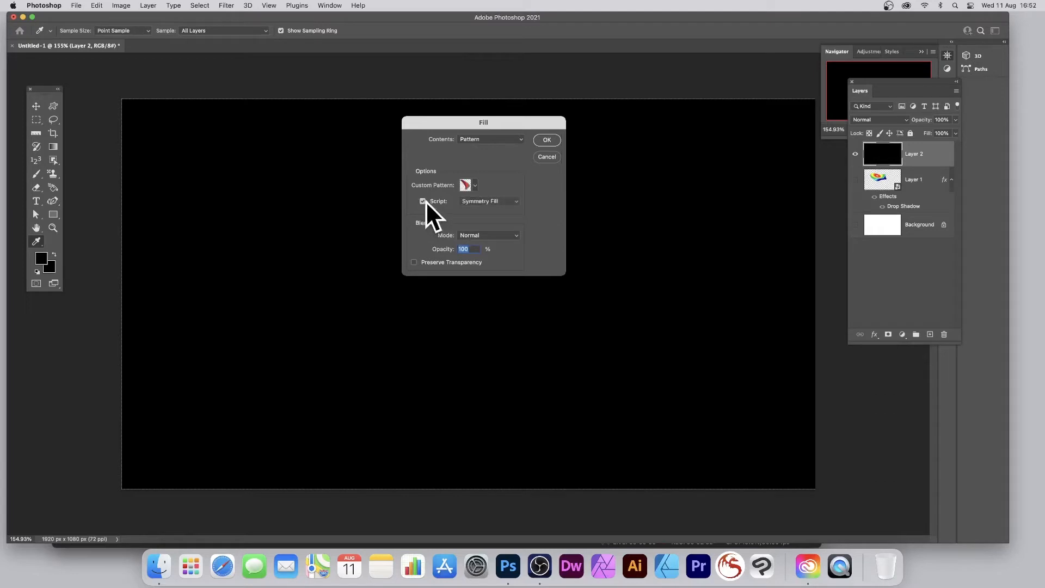
{"action": "left_click", "coordinate": [485, 201]}
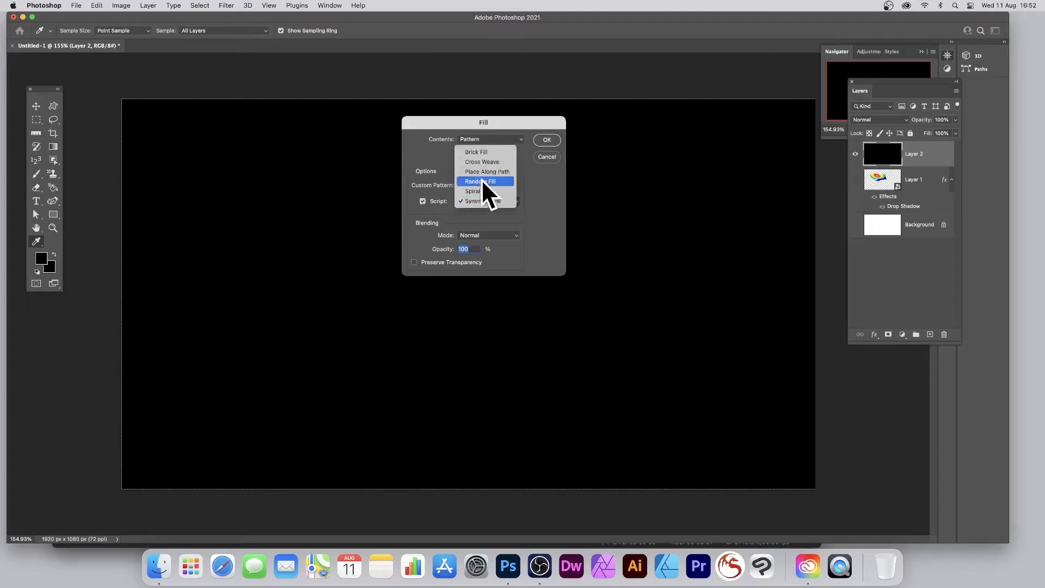
{"action": "left_click", "coordinate": [486, 200]}
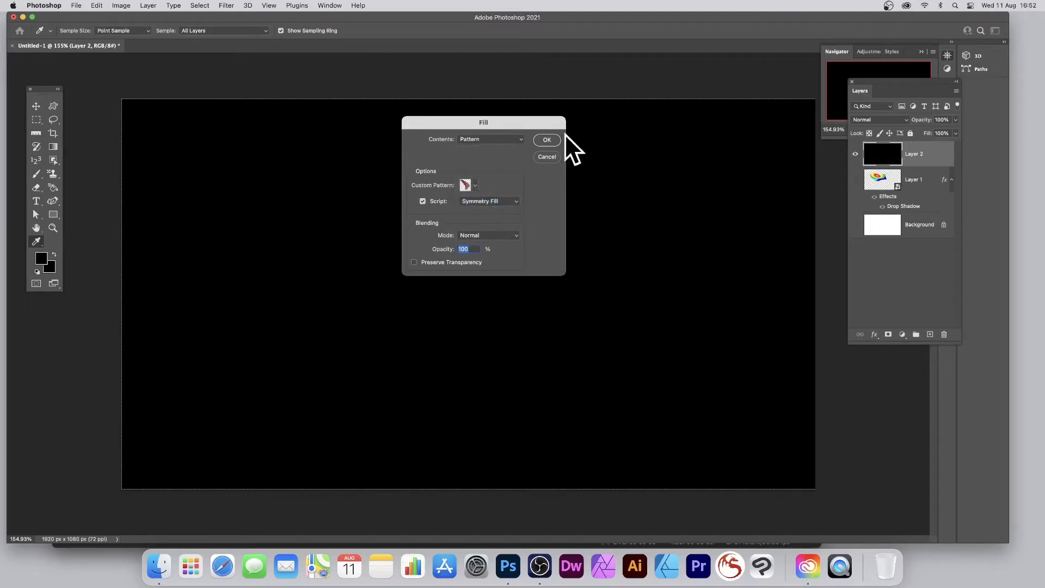
{"action": "left_click", "coordinate": [546, 140]}
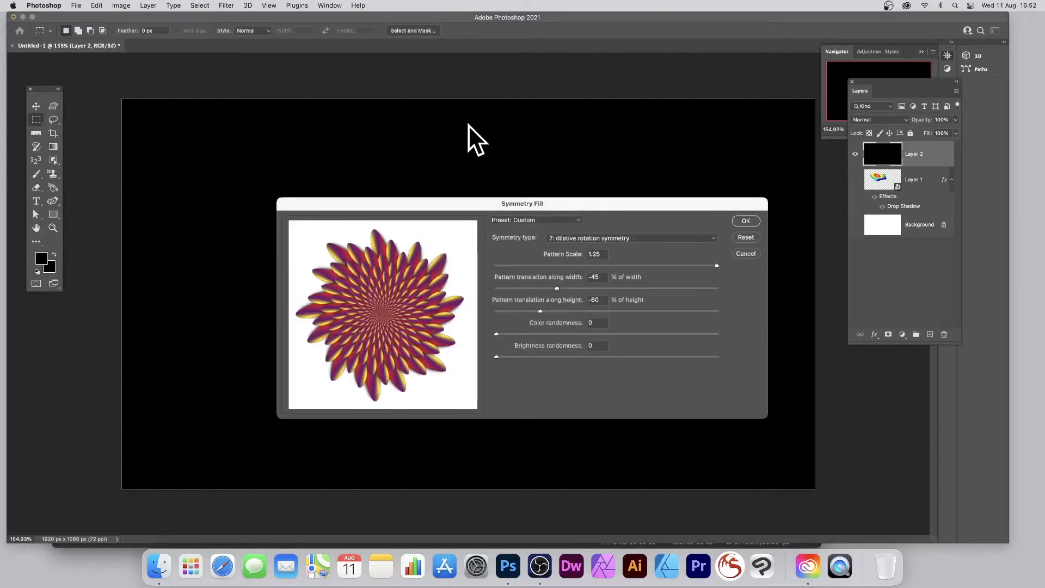
{"action": "left_click", "coordinate": [746, 253]}
Step: Start a Symmetry Fill on Layer 2 using the newly defined rainbow shape as the custom pattern
{"action": "left_click", "coordinate": [98, 7]}
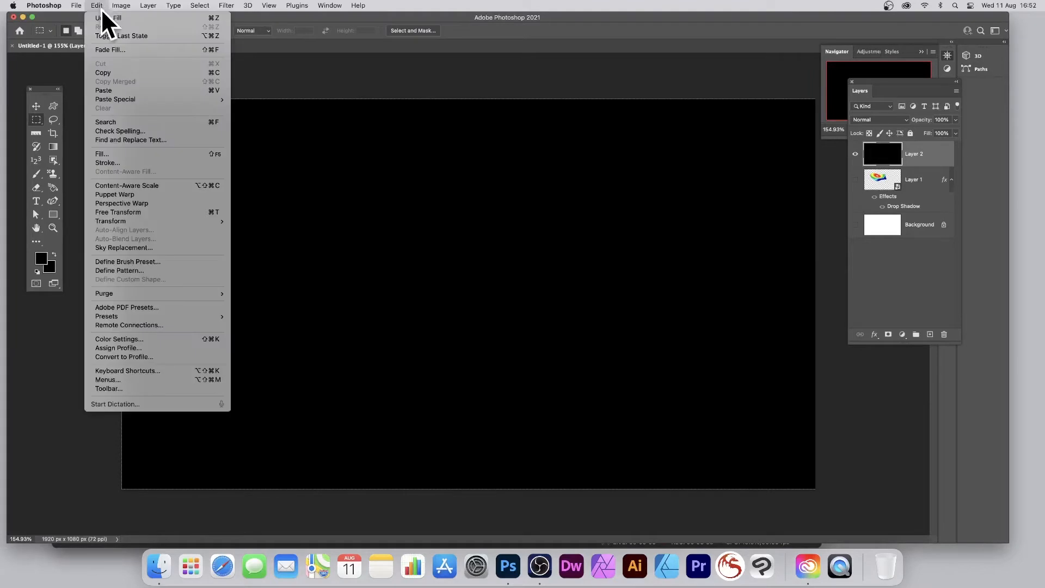
{"action": "left_click", "coordinate": [104, 154]}
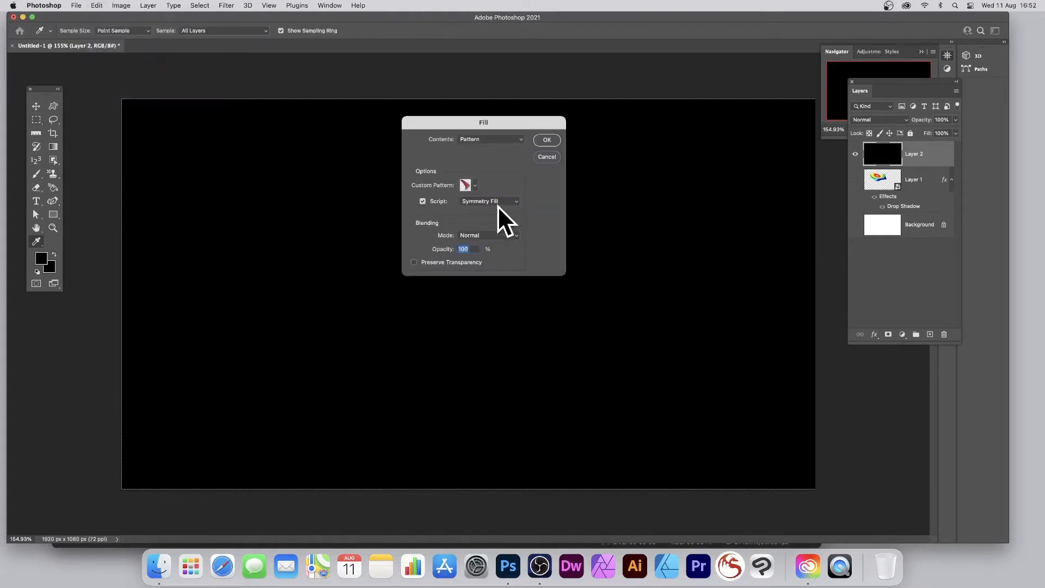
{"action": "left_click", "coordinate": [475, 186]}
{"action": "left_click", "coordinate": [494, 232]}
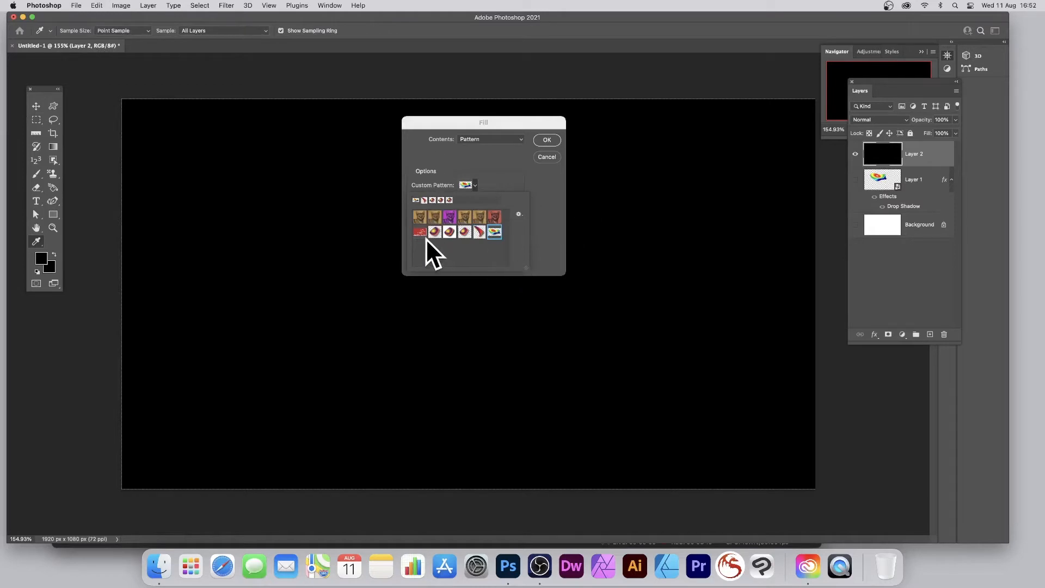
{"action": "left_click", "coordinate": [551, 140]}
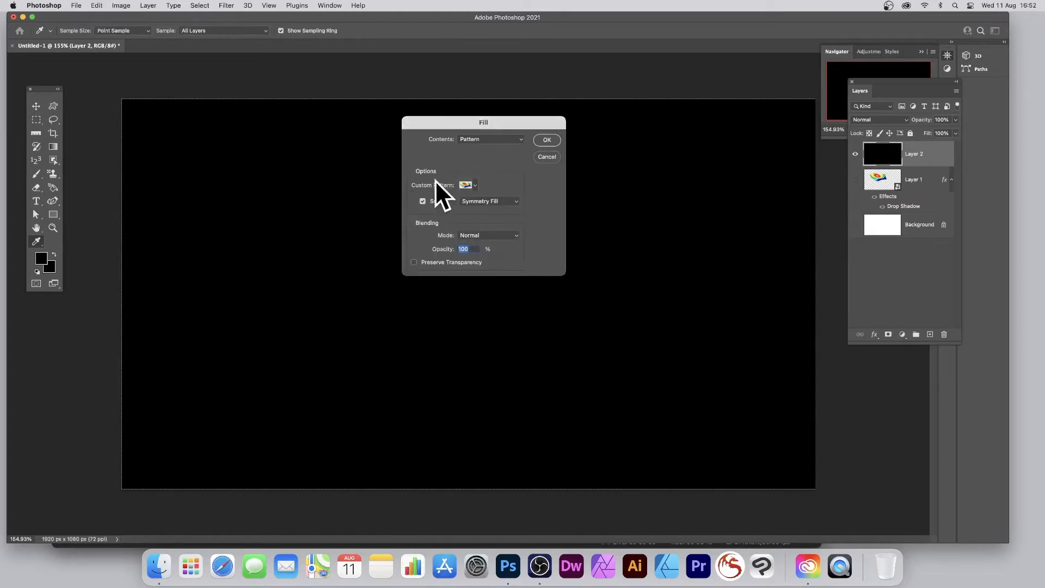
{"action": "left_click", "coordinate": [423, 201]}
{"action": "left_click", "coordinate": [423, 201]}
{"action": "left_click", "coordinate": [548, 139]}
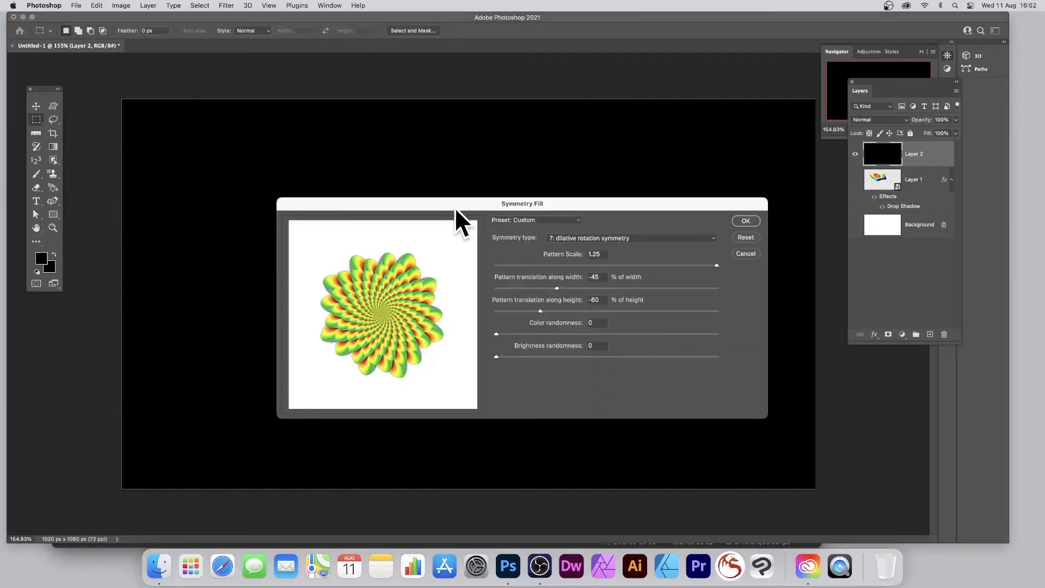
Step: Try the 18: wallpaperP2 and 29: wallpaperP3 symmetry types and reduce the pattern scale to 0.53
{"action": "left_click_drag", "start_coordinate": [455, 206], "coordinate": [353, 103]}
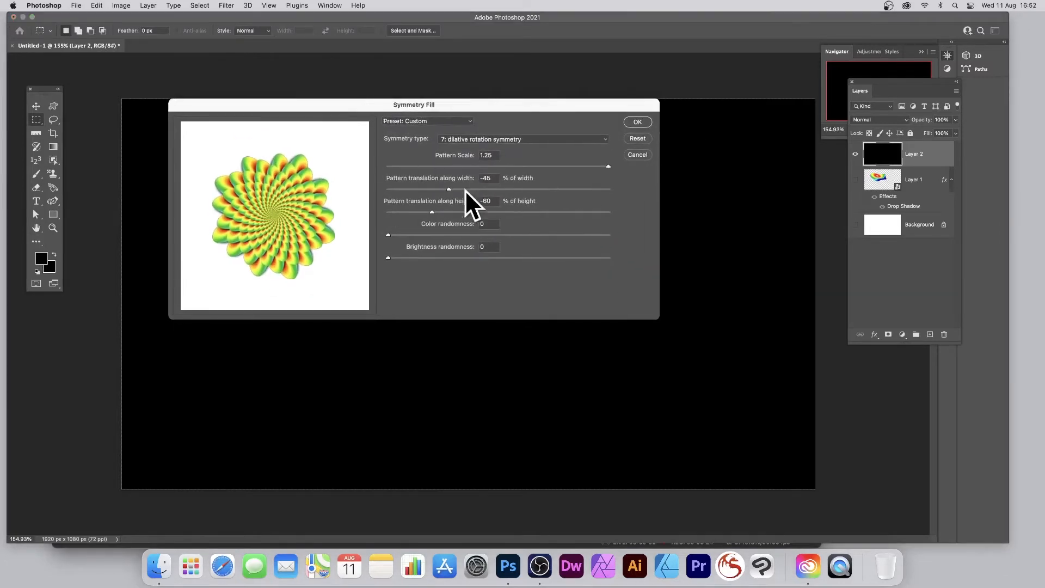
{"action": "left_click", "coordinate": [503, 140]}
{"action": "left_click", "coordinate": [509, 270]}
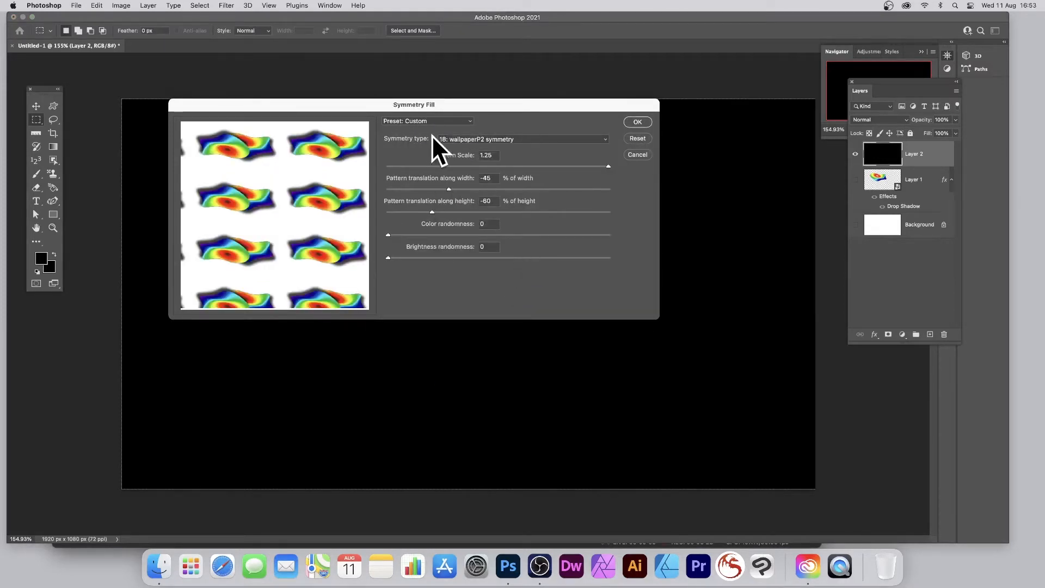
{"action": "key", "text": "Down"}
{"action": "key", "text": "Down"}
{"action": "key", "text": "Down"}
{"action": "key", "text": "Down"}
{"action": "key", "text": "Down"}
{"action": "key", "text": "Down"}
{"action": "key", "text": "Down"}
{"action": "key", "text": "Down"}
{"action": "key", "text": "Down"}
{"action": "key", "text": "Down"}
{"action": "key", "text": "Down"}
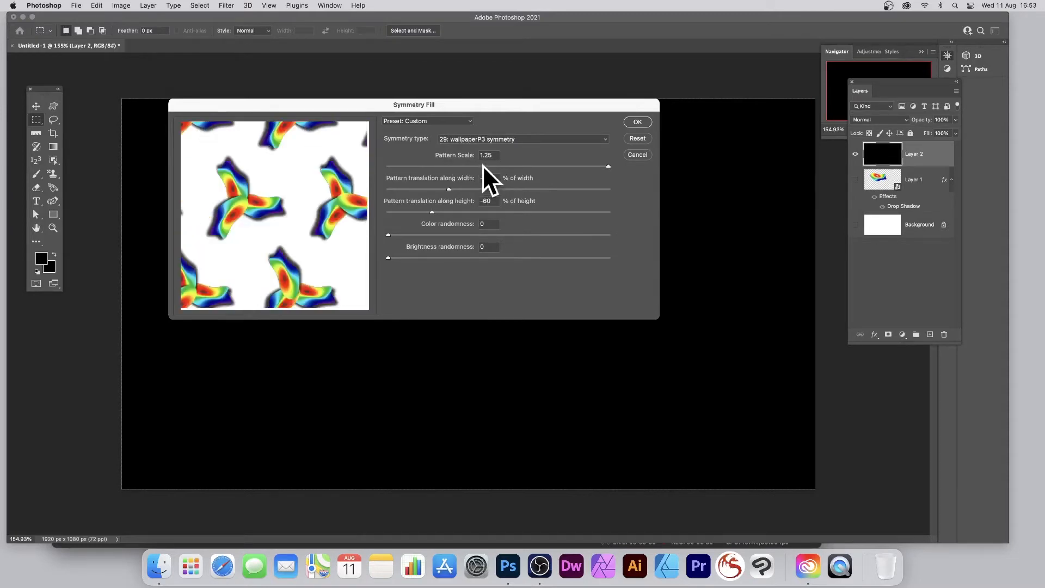
{"action": "left_click_drag", "start_coordinate": [462, 166], "coordinate": [482, 168]}
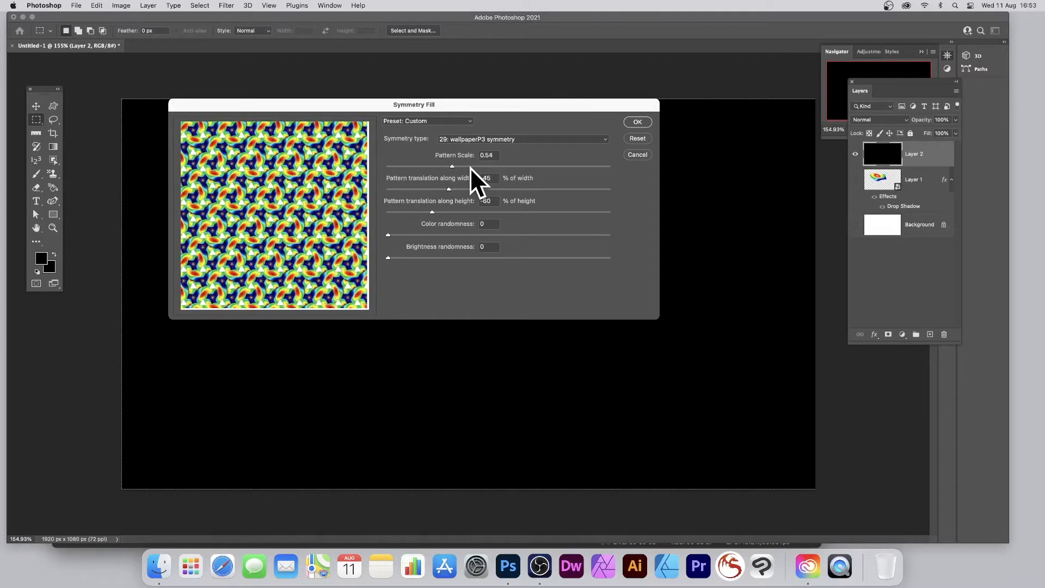
Step: Try the symmetry types from 9: infinite dilative rotation symmetry through 24: wallpaperPGG symmetry
{"action": "left_click", "coordinate": [488, 139]}
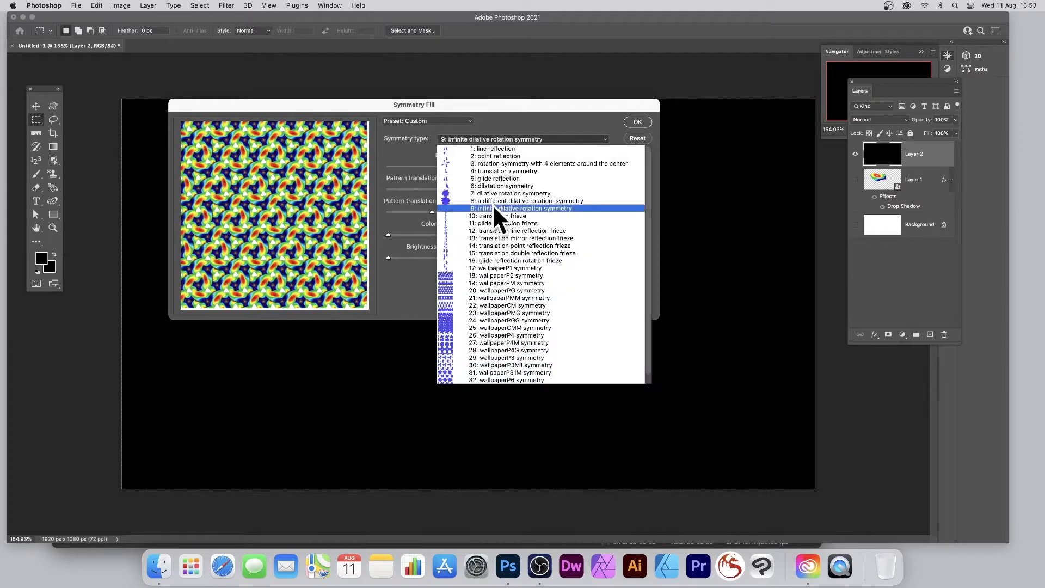
{"action": "left_click", "coordinate": [493, 206]}
{"action": "key", "text": "Down"}
{"action": "key", "text": "Down"}
{"action": "key", "text": "Down"}
{"action": "key", "text": "Down"}
{"action": "key", "text": "Down"}
{"action": "key", "text": "Down"}
{"action": "key", "text": "Down"}
{"action": "key", "text": "Down"}
{"action": "key", "text": "Down"}
{"action": "key", "text": "Down"}
{"action": "key", "text": "Down"}
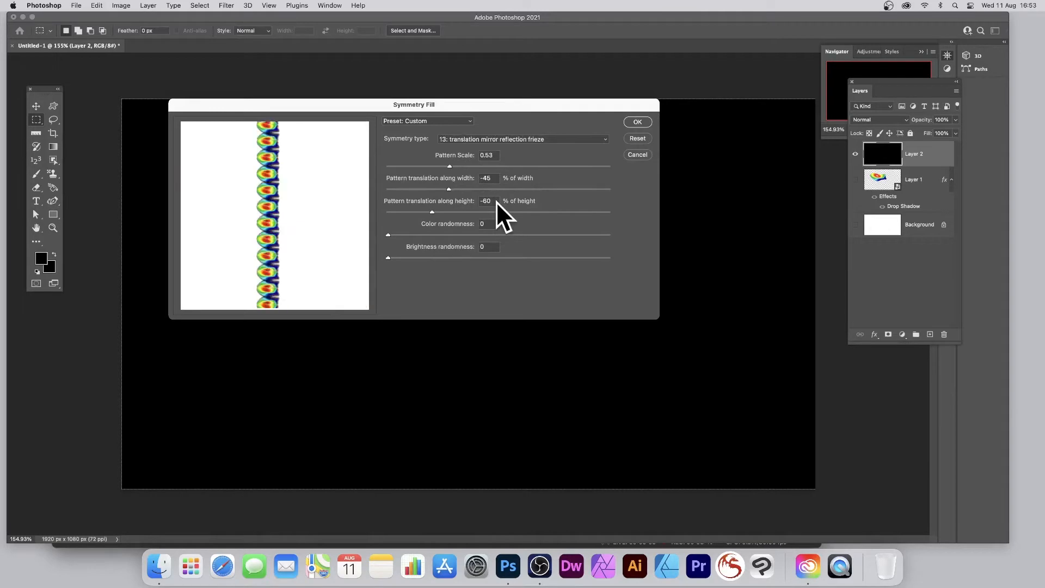
{"action": "key", "text": "Down"}
{"action": "key", "text": "Down"}
{"action": "key", "text": "Down"}
{"action": "key", "text": "Down"}
{"action": "key", "text": "Down"}
{"action": "key", "text": "Down"}
{"action": "key", "text": "Down"}
{"action": "key", "text": "Down"}
{"action": "key", "text": "Down"}
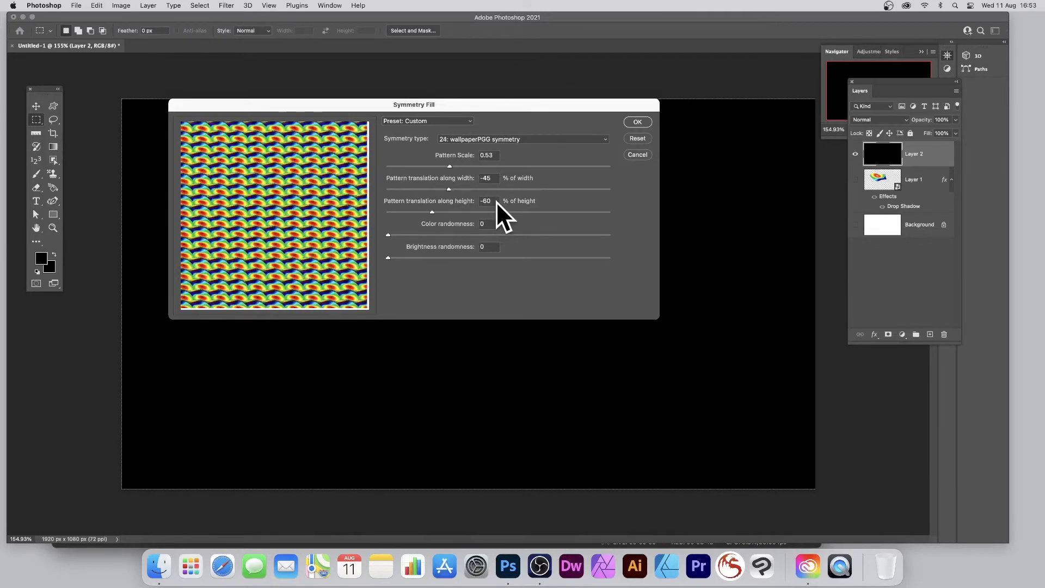
Step: Try the 28: wallpaperP4G symmetry type with a pattern translation along height of 18%
{"action": "key", "text": "Up"}
{"action": "key", "text": "Up"}
{"action": "key", "text": "Up"}
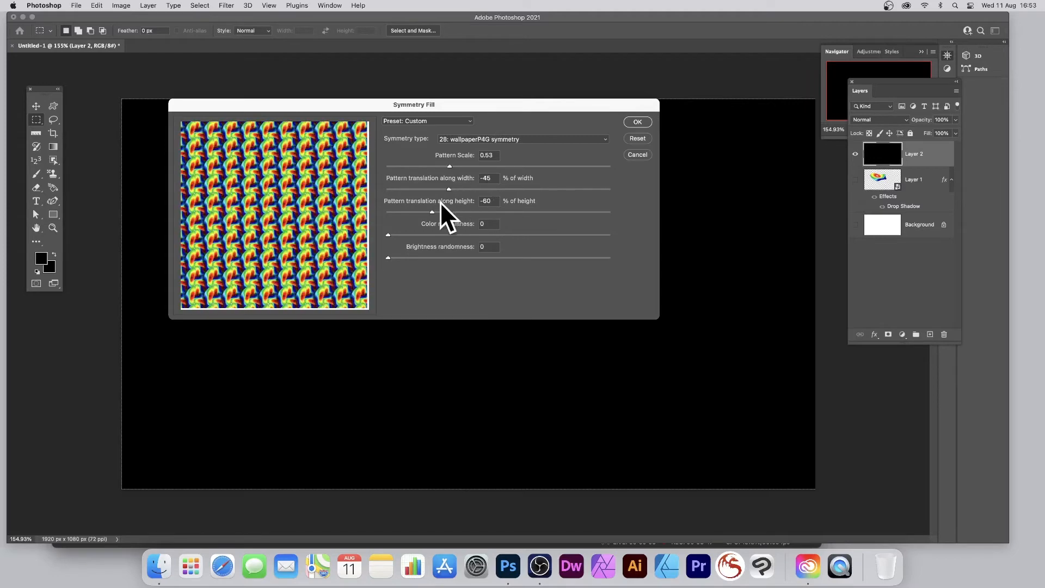
{"action": "left_click_drag", "start_coordinate": [468, 210], "coordinate": [488, 210]}
{"action": "left_click_drag", "start_coordinate": [516, 212], "coordinate": [519, 212]}
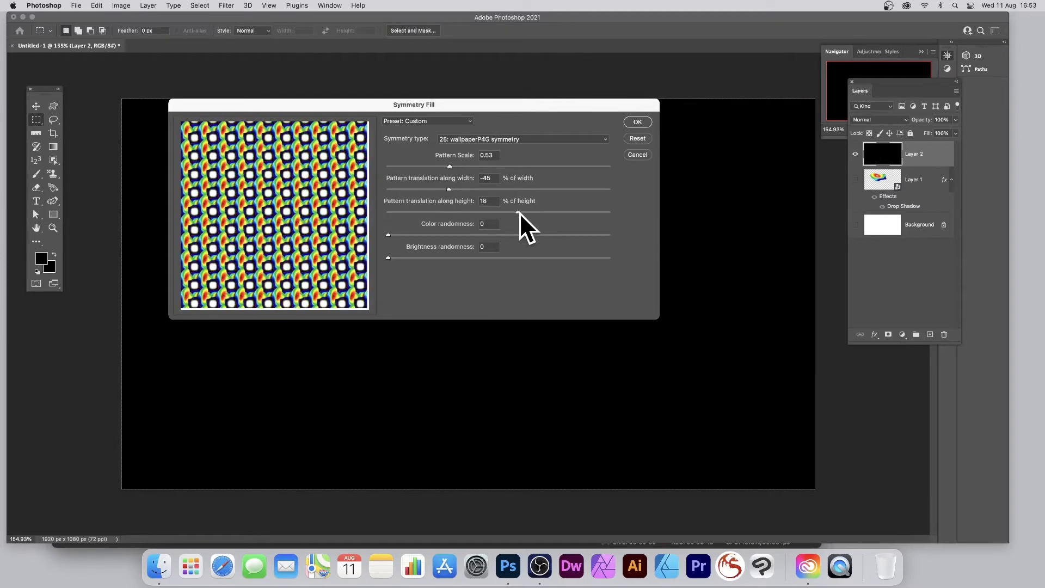
Step: Apply the fill with 7: dilative rotation symmetry, pattern scale 1.25, width translation 65% and height translation 63%
{"action": "left_click", "coordinate": [488, 139]}
{"action": "left_click", "coordinate": [495, 194]}
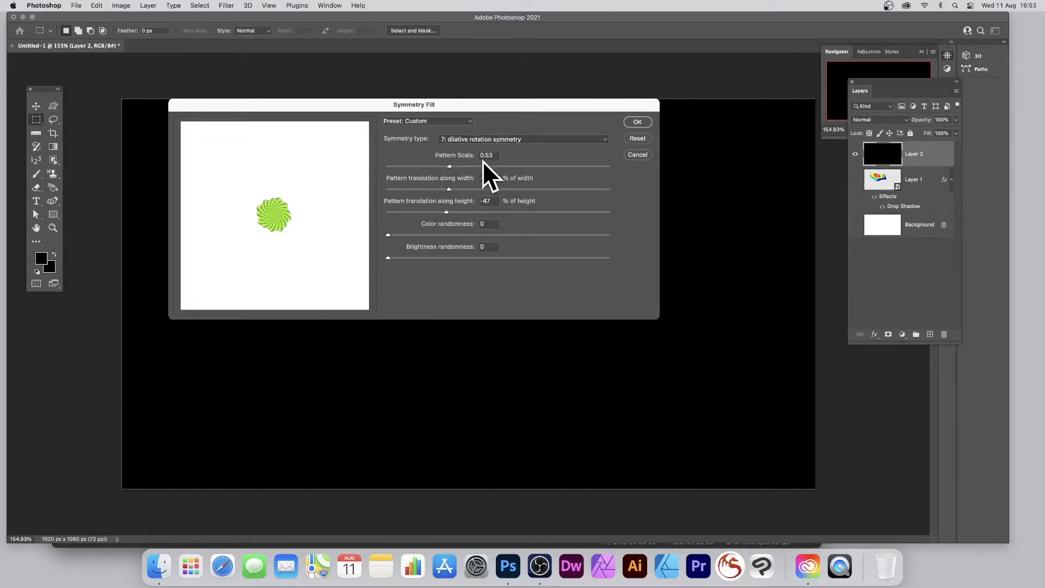
{"action": "left_click_drag", "start_coordinate": [605, 164], "coordinate": [608, 166]}
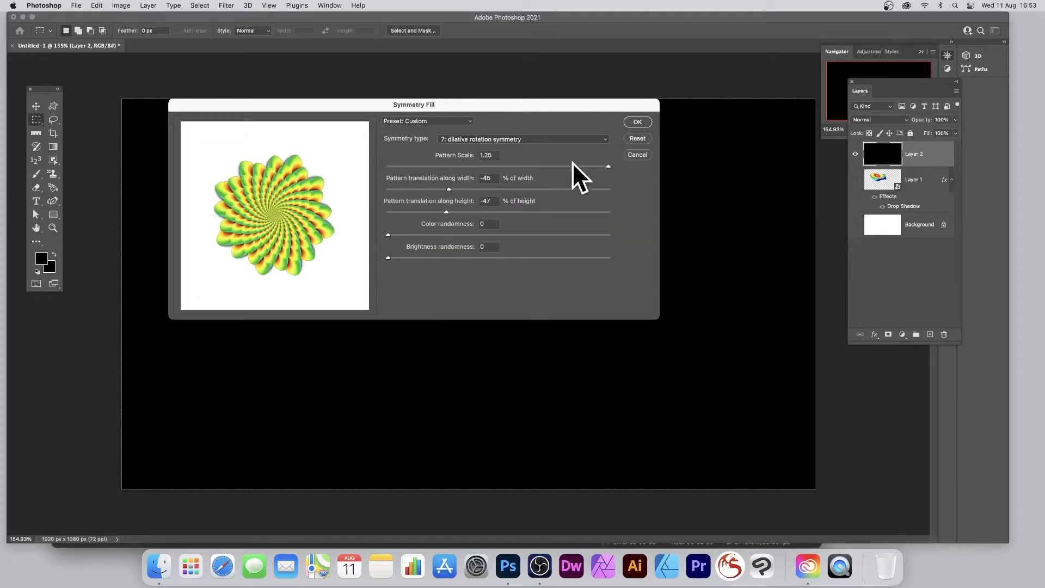
{"action": "left_click_drag", "start_coordinate": [538, 189], "coordinate": [570, 187]}
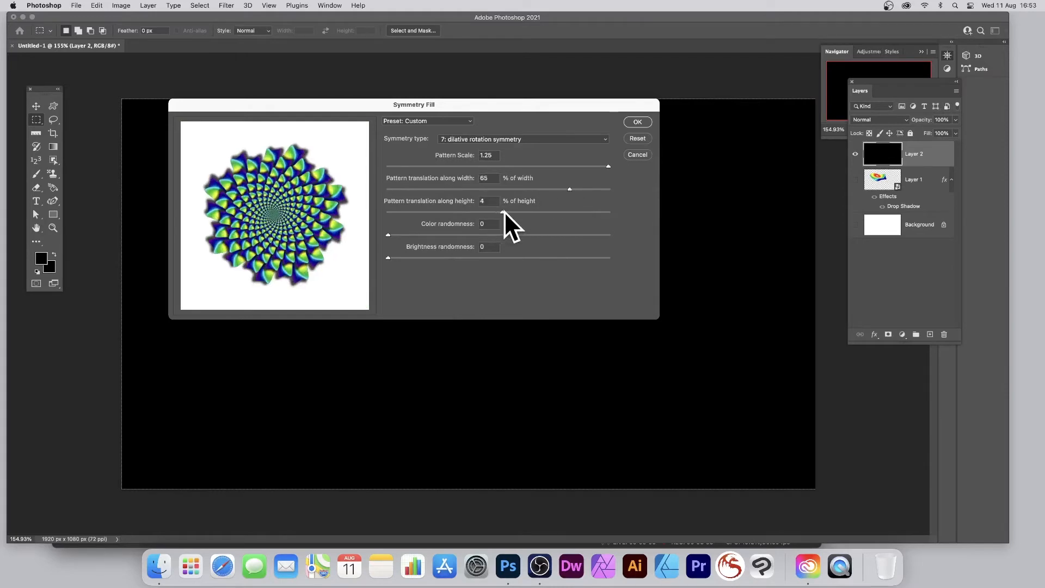
{"action": "left_click_drag", "start_coordinate": [504, 211], "coordinate": [520, 213]}
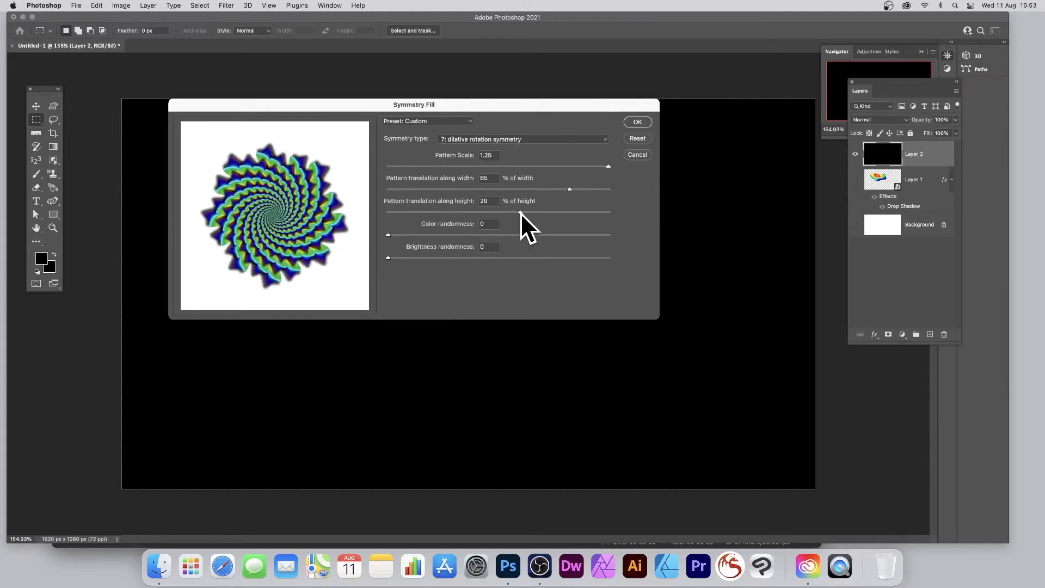
{"action": "left_click", "coordinate": [567, 212]}
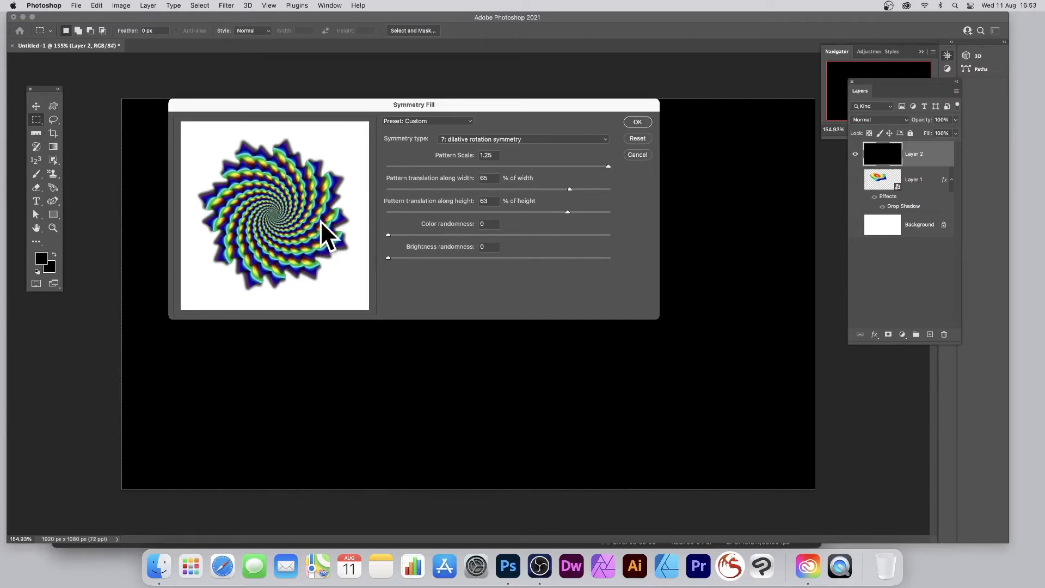
{"action": "left_click", "coordinate": [637, 122]}
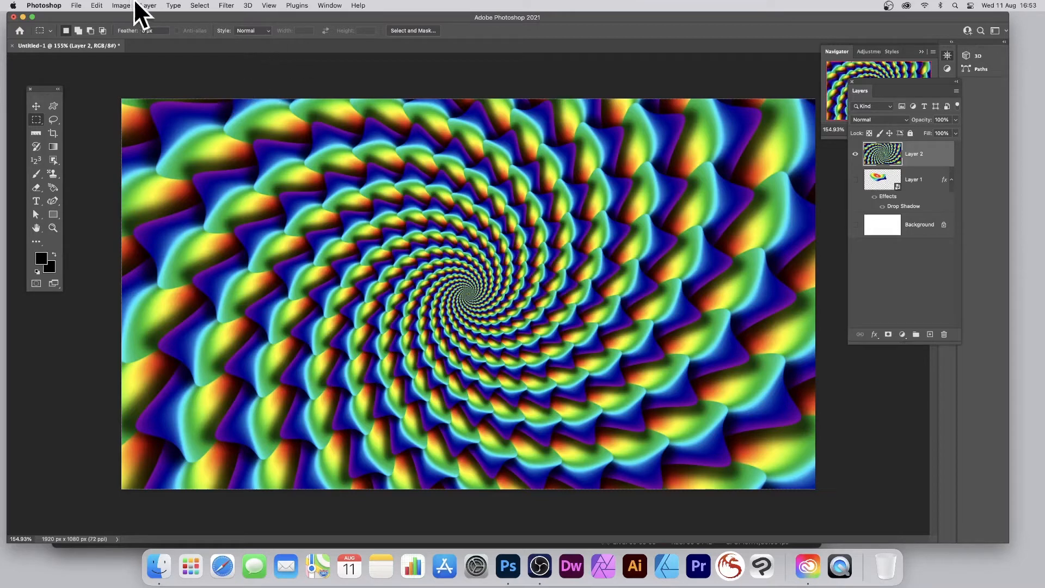
{"action": "left_click", "coordinate": [226, 6]}
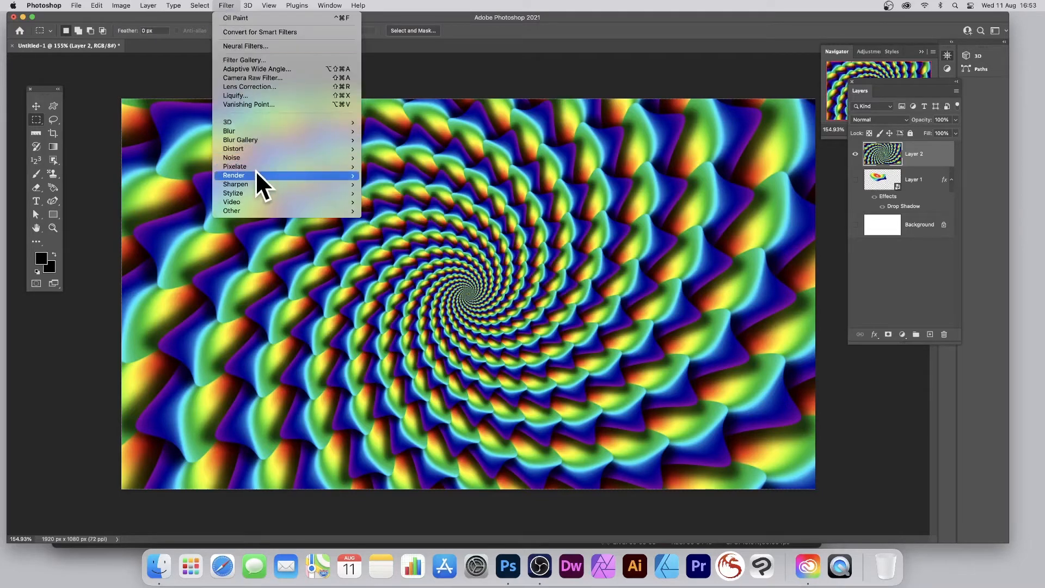
{"action": "mouse_move", "coordinate": [254, 192]}
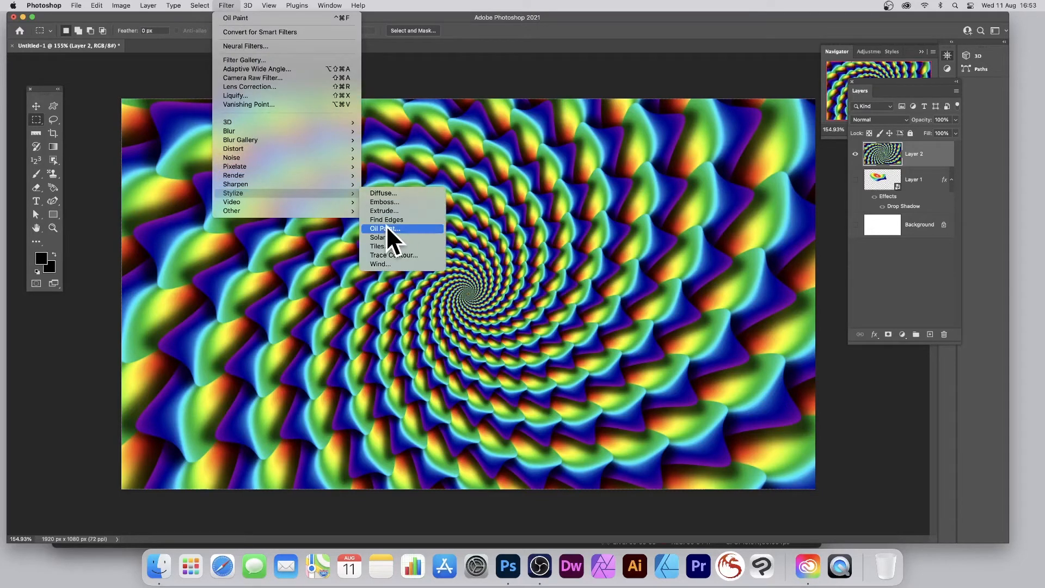
{"action": "left_click", "coordinate": [469, 114]}
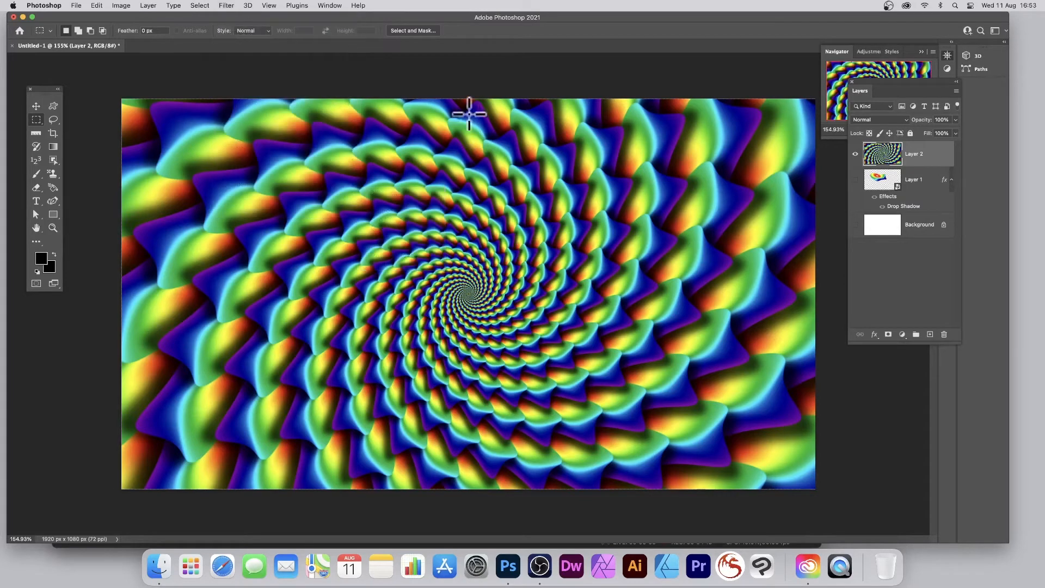
Step: Open Neural Filters on Layer 2 and turn on Style Transfer, keeping the same source layer
{"action": "left_click", "coordinate": [226, 7]}
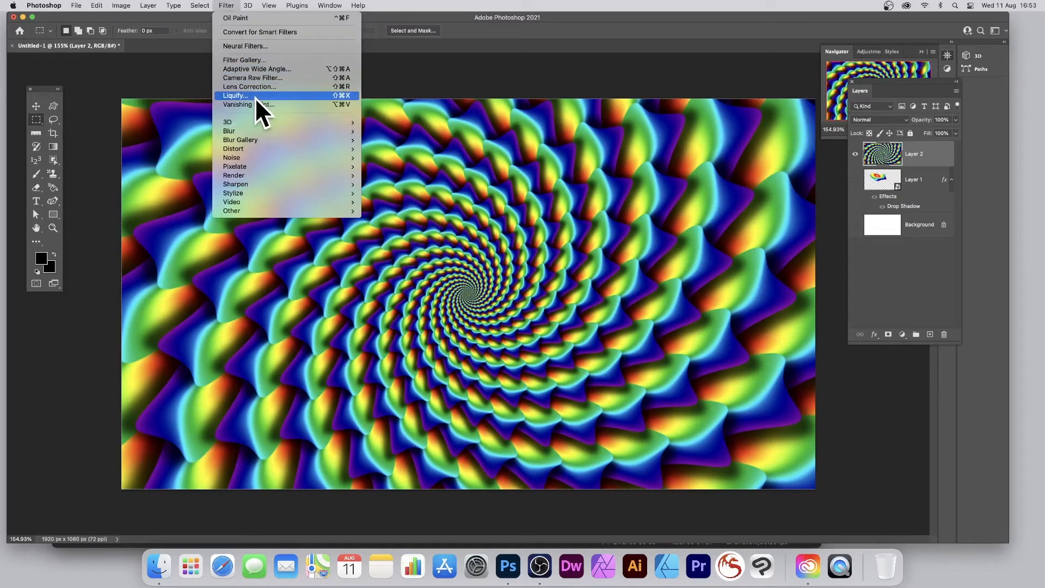
{"action": "left_click", "coordinate": [273, 47]}
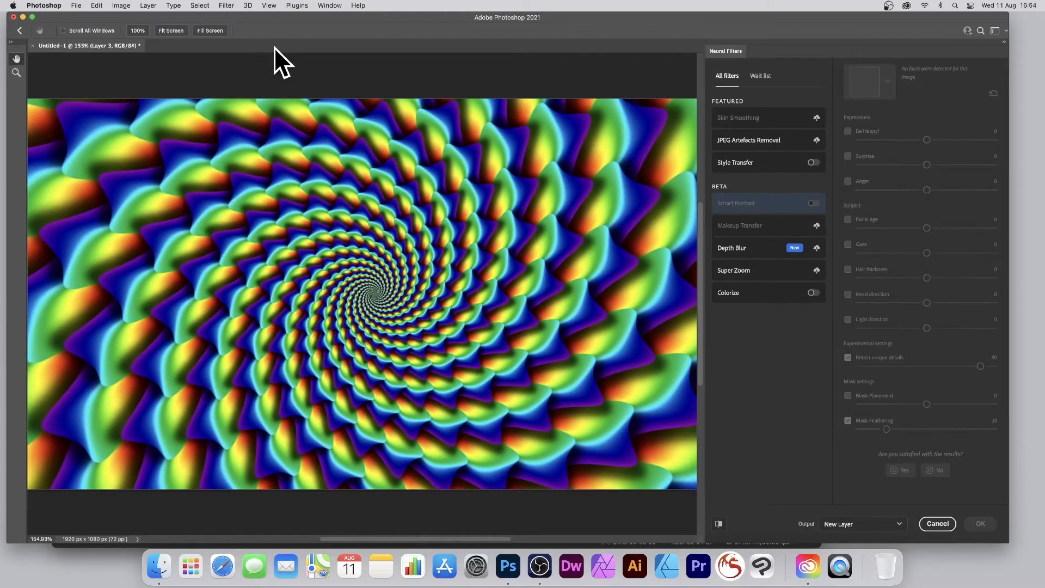
{"action": "left_click", "coordinate": [753, 165]}
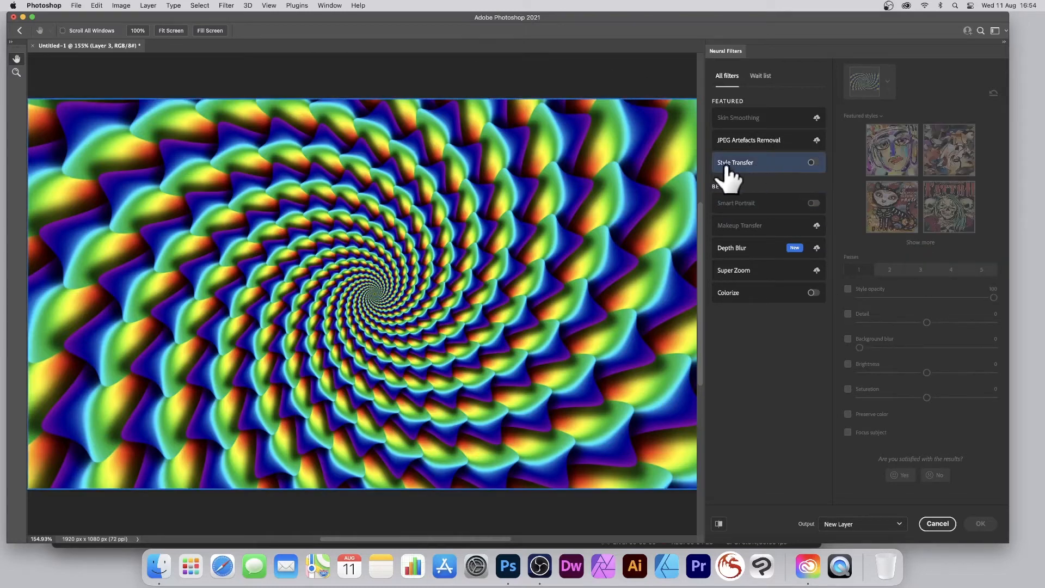
{"action": "left_click", "coordinate": [813, 163]}
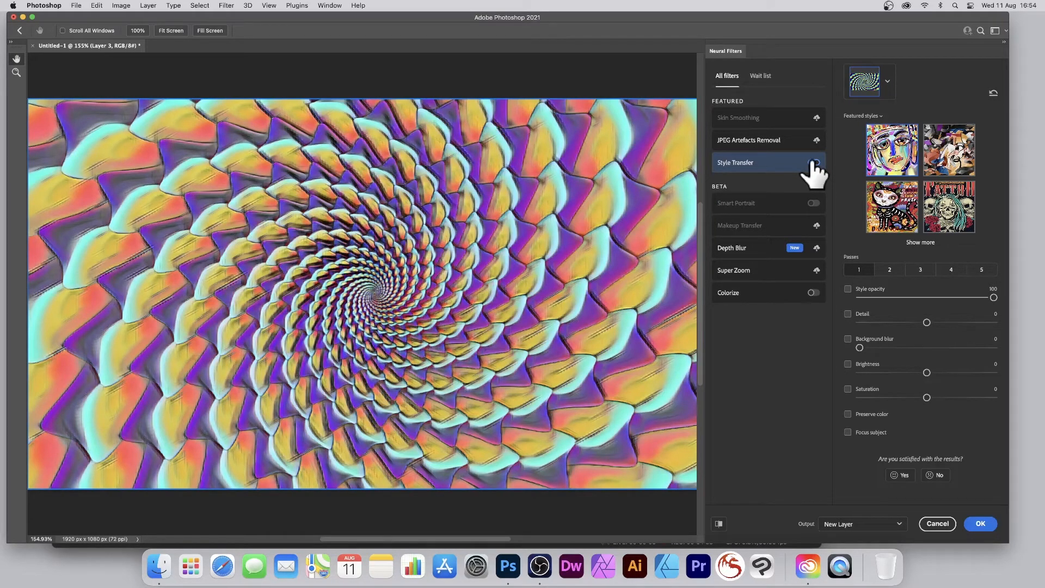
{"action": "left_click", "coordinate": [887, 81]}
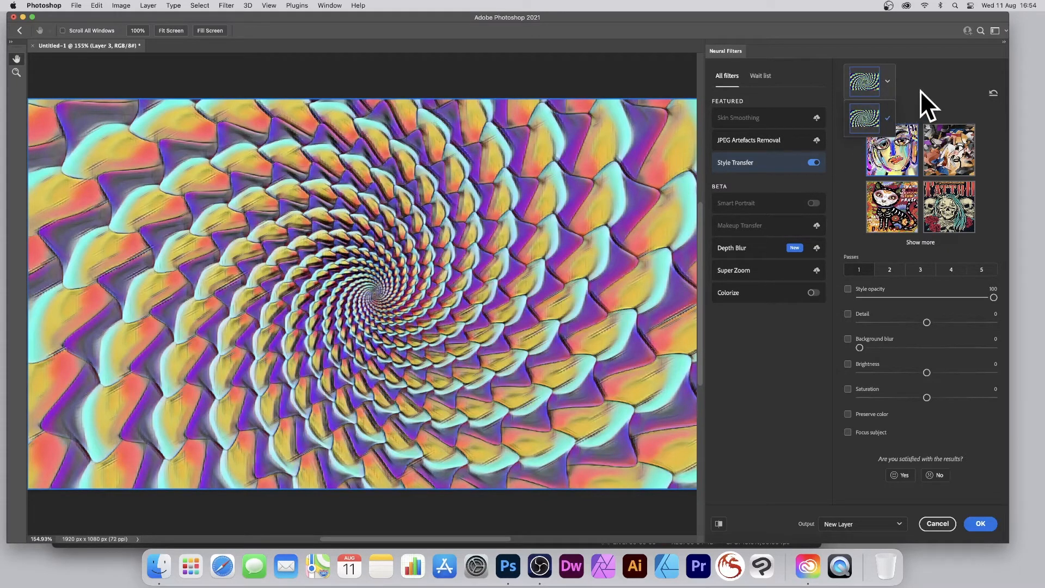
{"action": "left_click", "coordinate": [919, 91]}
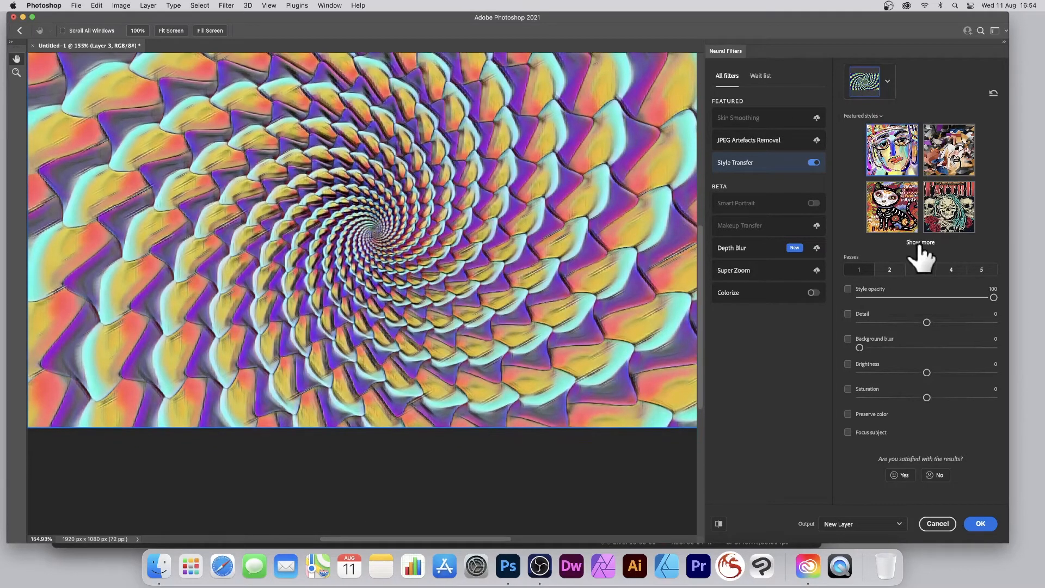
Step: Expand the featured styles and try the red-and-yellow room, straw-hat portrait, great wave and black-and-white maze styles
{"action": "left_click", "coordinate": [920, 242]}
{"action": "scroll", "coordinate": [895, 214], "scroll_direction": "down", "scroll_amount": 3}
{"action": "scroll", "coordinate": [896, 211], "scroll_direction": "up", "scroll_amount": 2}
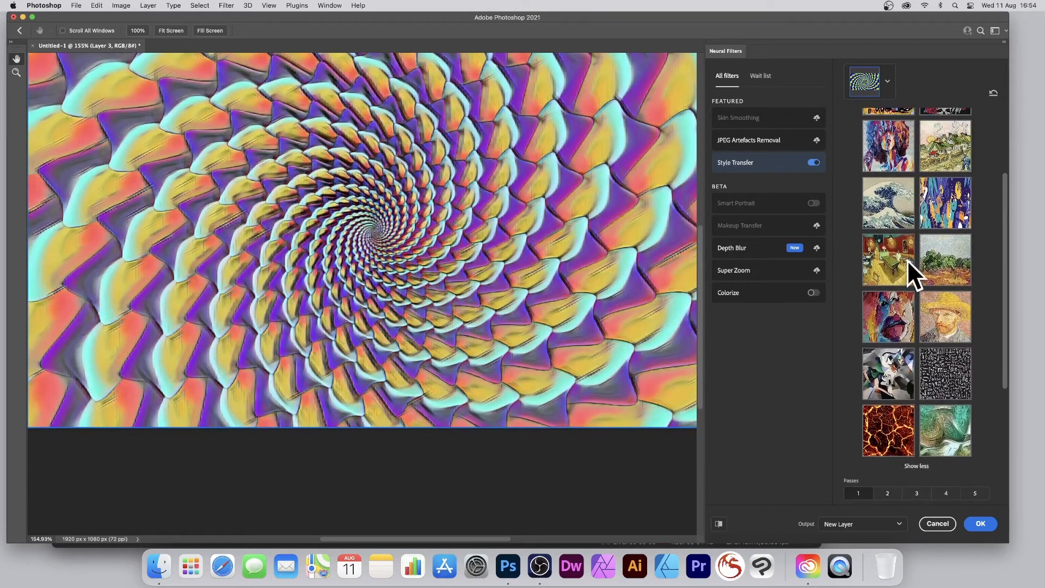
{"action": "left_click", "coordinate": [896, 260]}
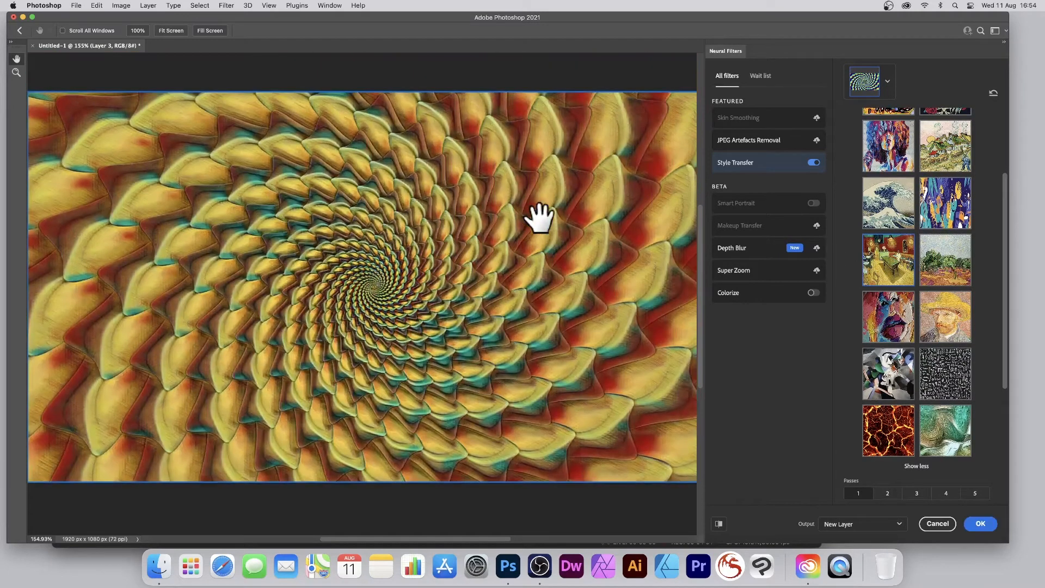
{"action": "left_click", "coordinate": [958, 322]}
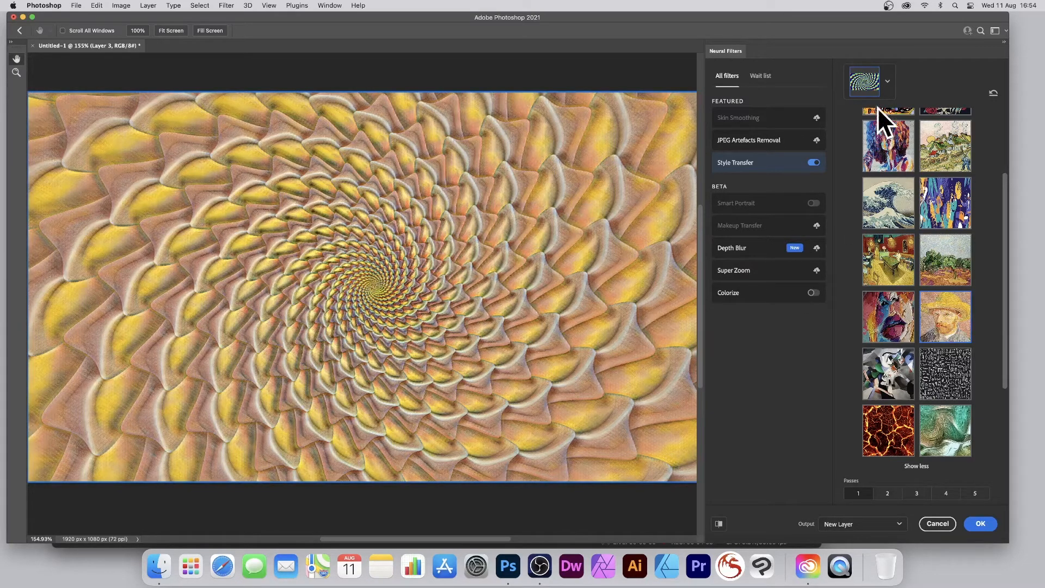
{"action": "left_click", "coordinate": [892, 201]}
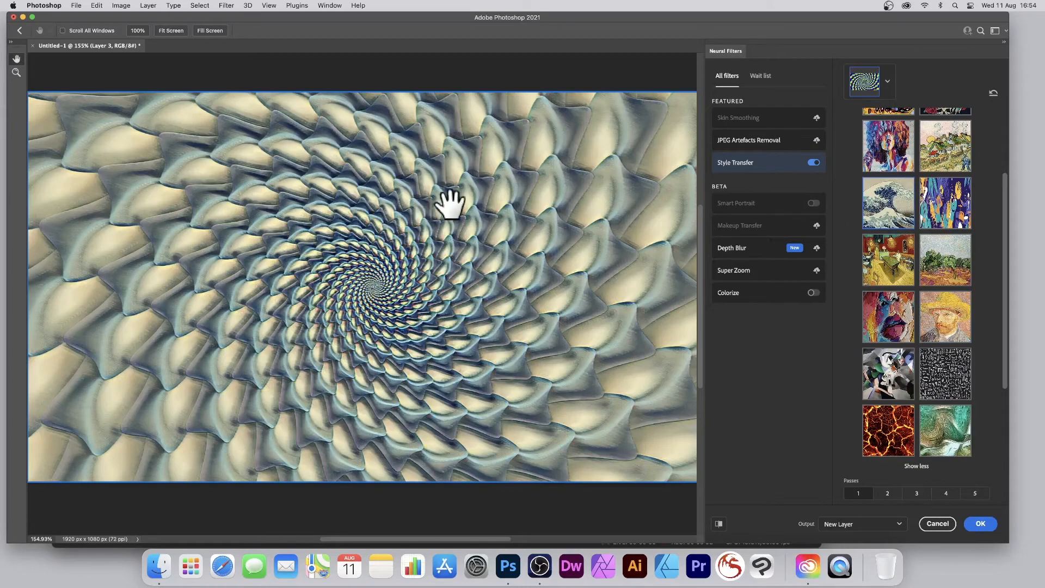
{"action": "left_click", "coordinate": [938, 365]}
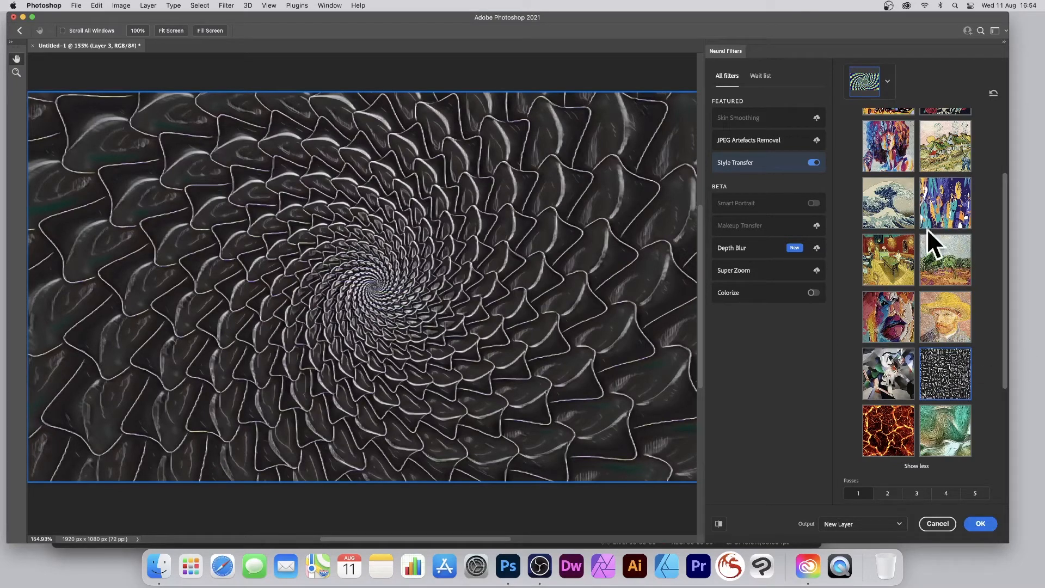
Step: Choose the great wave style and set it to 4 passes with a detail of +24
{"action": "left_click", "coordinate": [878, 213]}
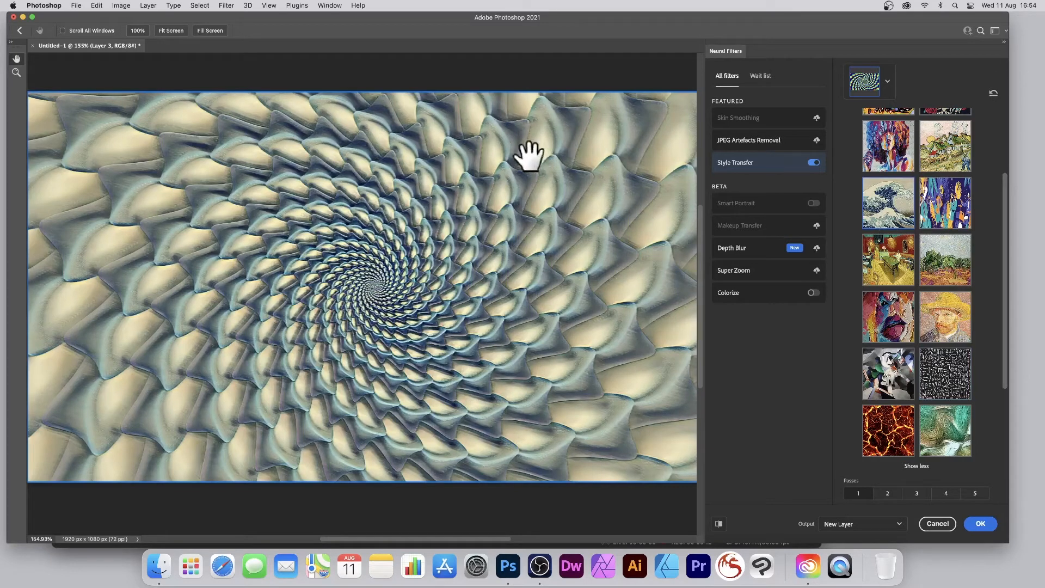
{"action": "scroll", "coordinate": [946, 462], "scroll_direction": "down", "scroll_amount": 5}
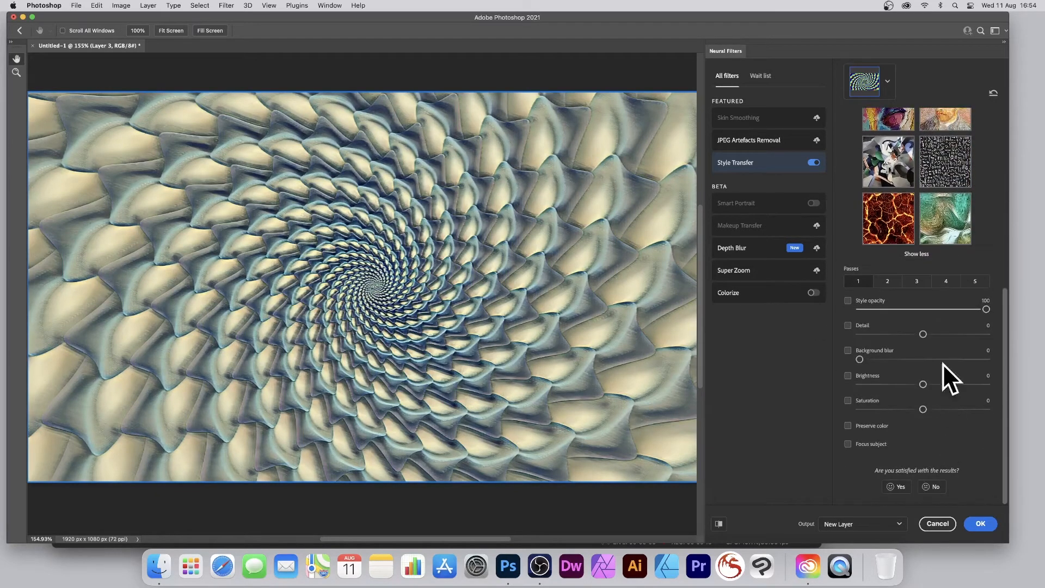
{"action": "left_click", "coordinate": [917, 281]}
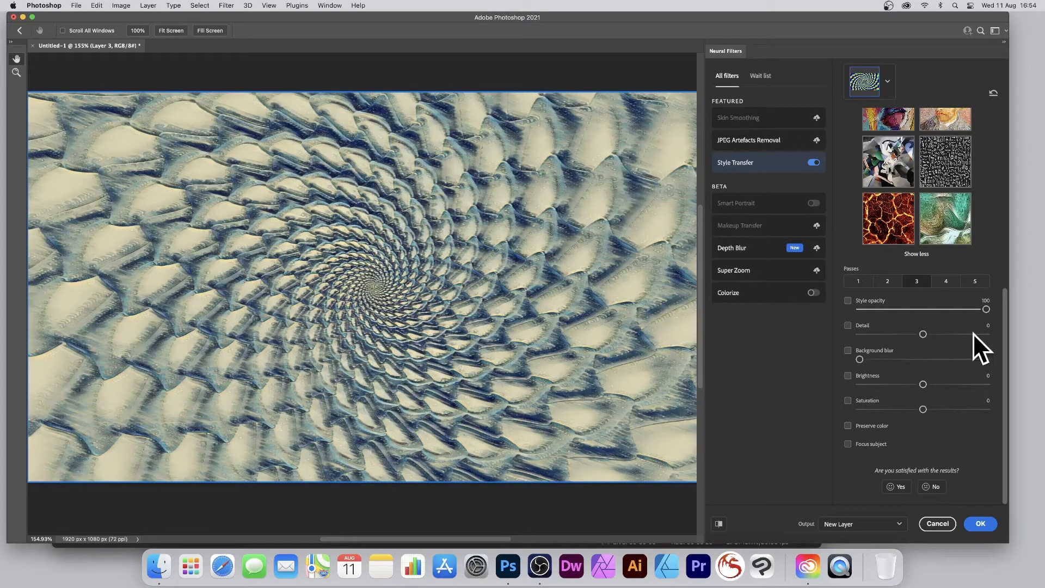
{"action": "left_click", "coordinate": [946, 283]}
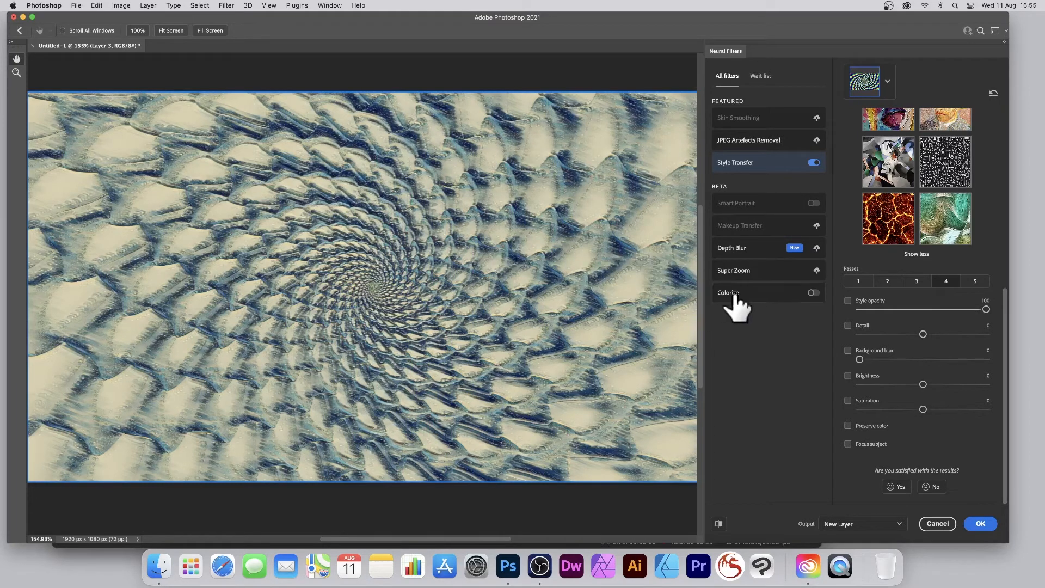
{"action": "left_click", "coordinate": [956, 334]}
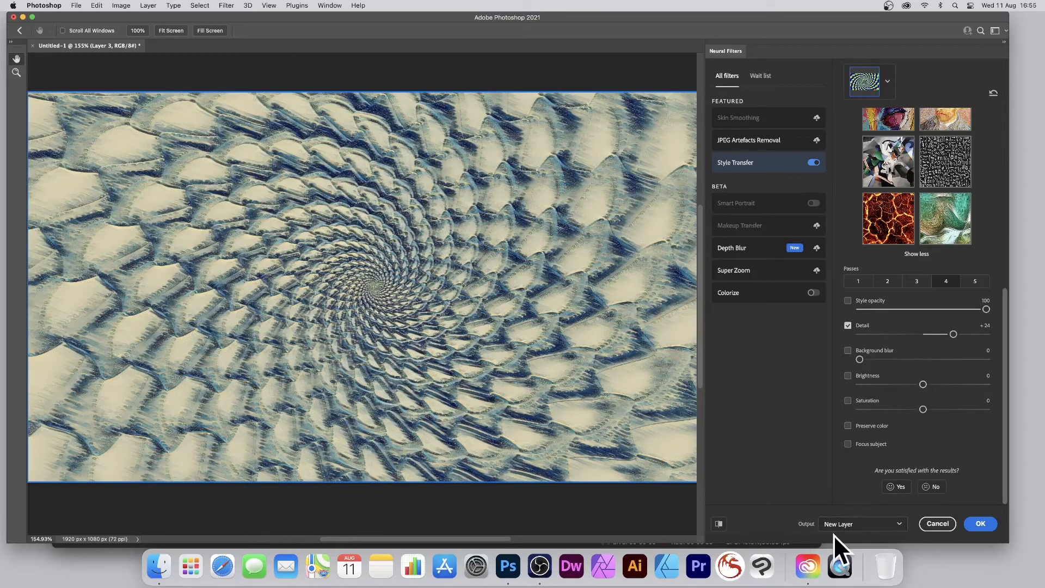
Step: Apply the style transfer with its output set to New Layer
{"action": "left_click", "coordinate": [845, 524]}
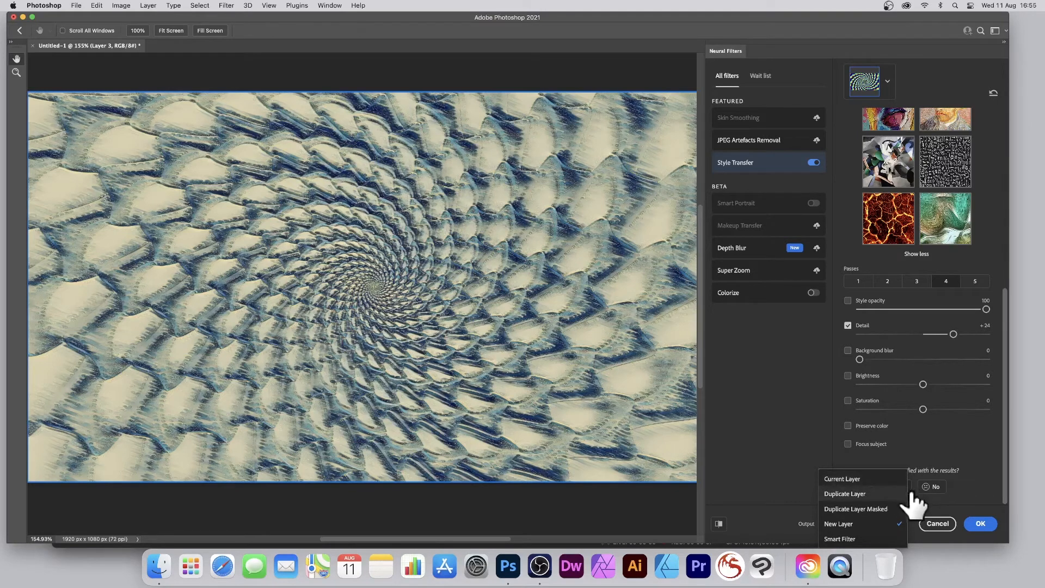
{"action": "left_click", "coordinate": [849, 524]}
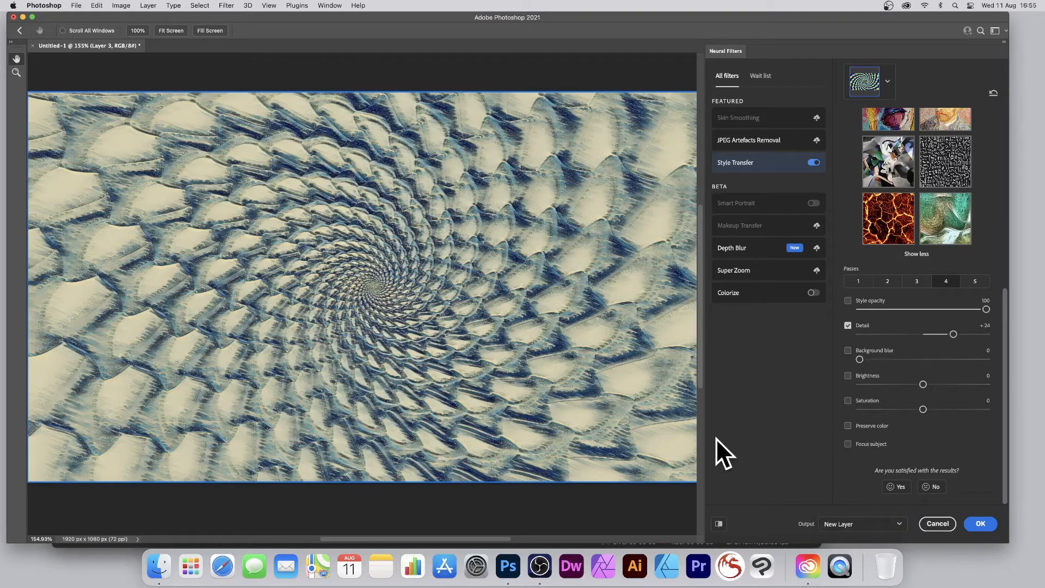
{"action": "left_click", "coordinate": [982, 526]}
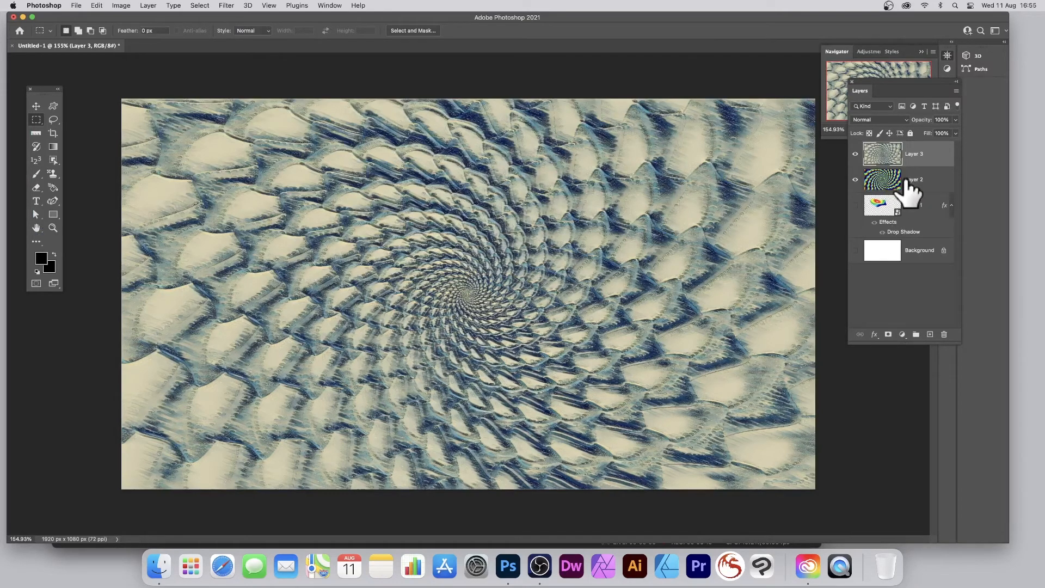
Step: Compare the image with Layer 3 hidden and shown, and set Layer 3's blend mode to Lighten
{"action": "left_click", "coordinate": [855, 155]}
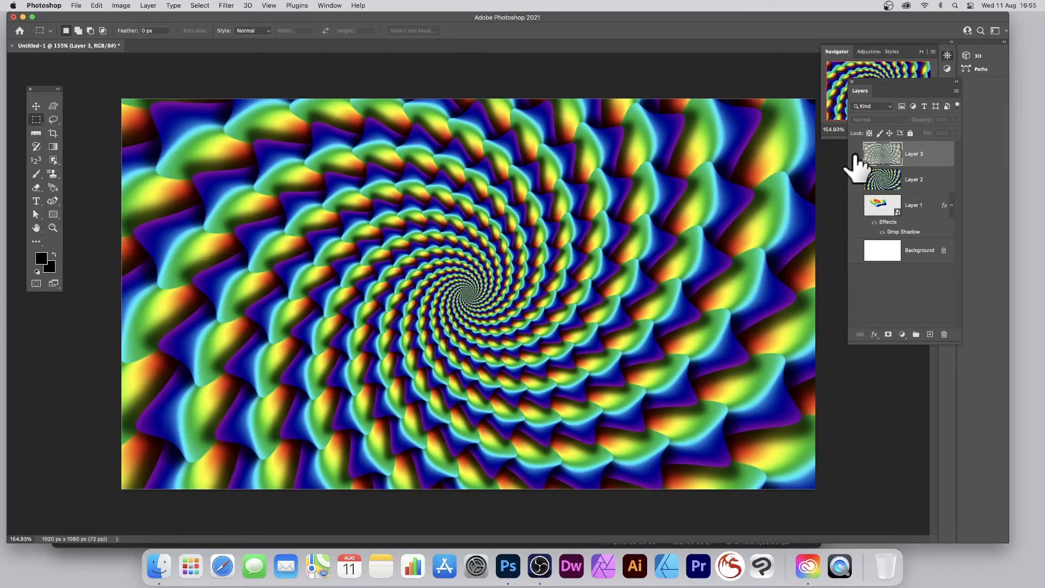
{"action": "left_click", "coordinate": [854, 154]}
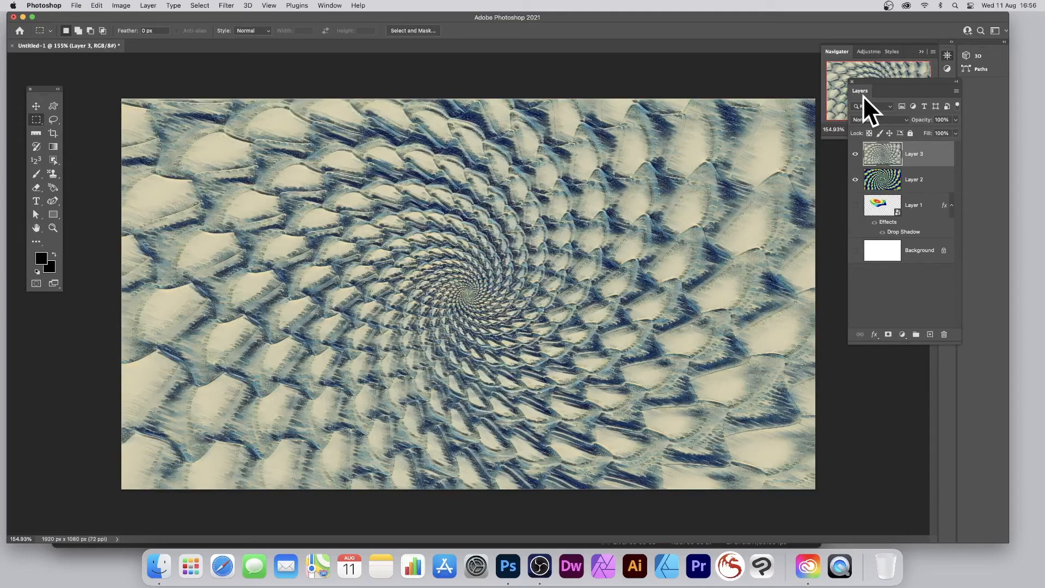
{"action": "left_click", "coordinate": [872, 118]}
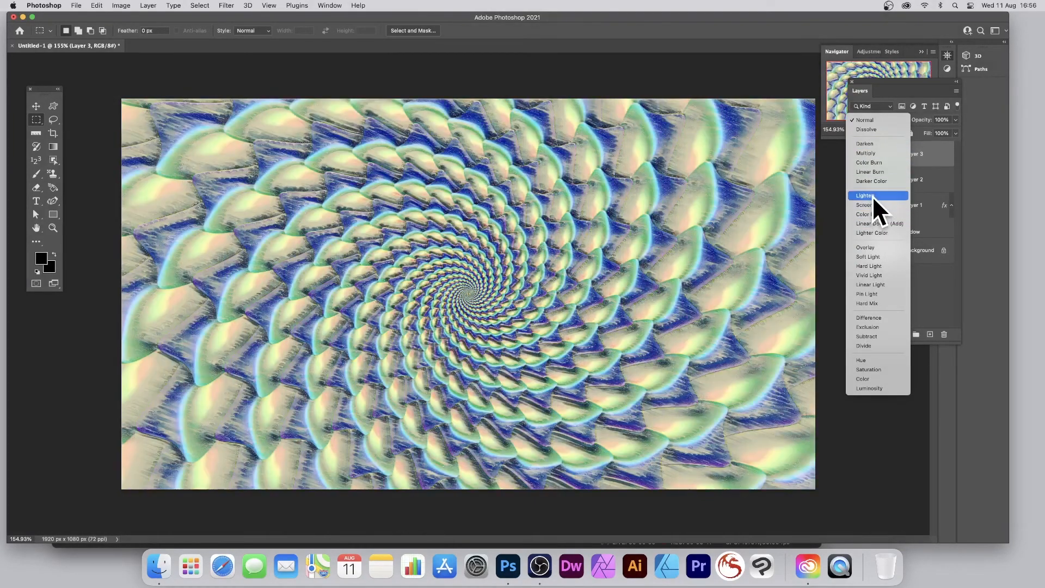
{"action": "left_click", "coordinate": [872, 195]}
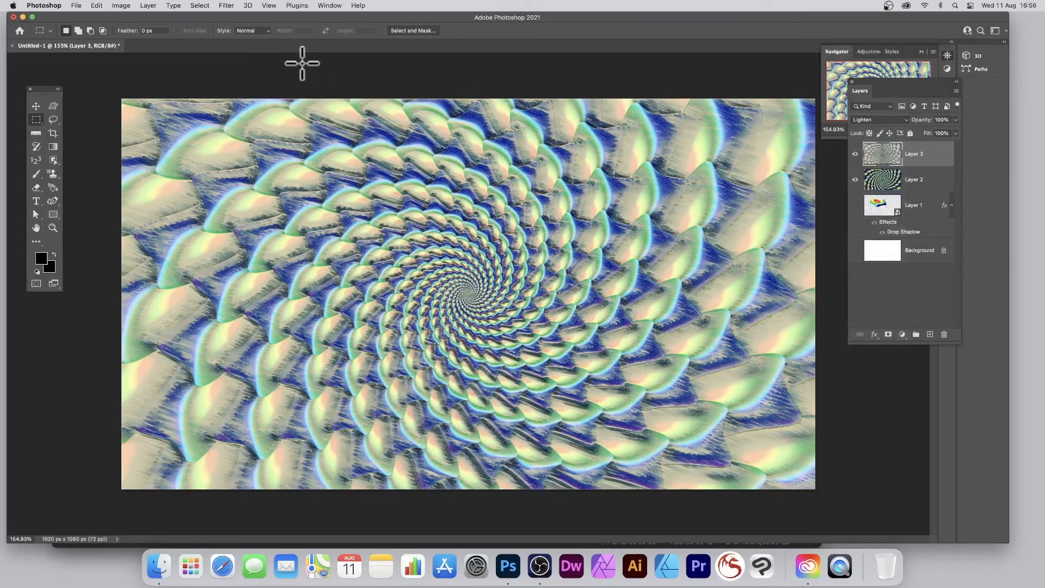
Step: Try enlarging Layer 3 to about 102.7% with the Move tool's transform controls and cancel the transform
{"action": "left_click", "coordinate": [37, 106]}
{"action": "left_click_drag", "start_coordinate": [121, 99], "coordinate": [105, 84]}
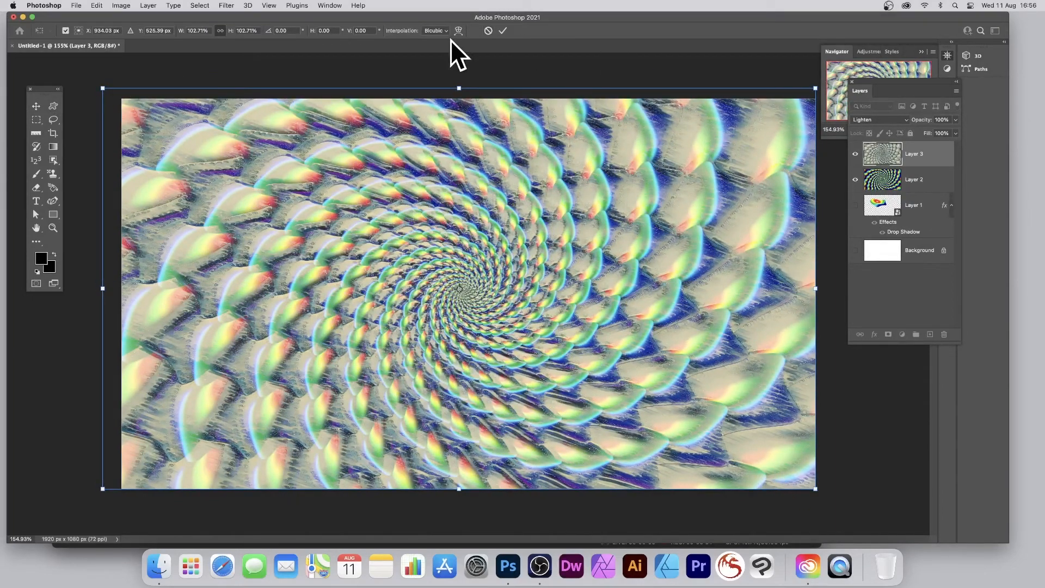
{"action": "left_click", "coordinate": [487, 31]}
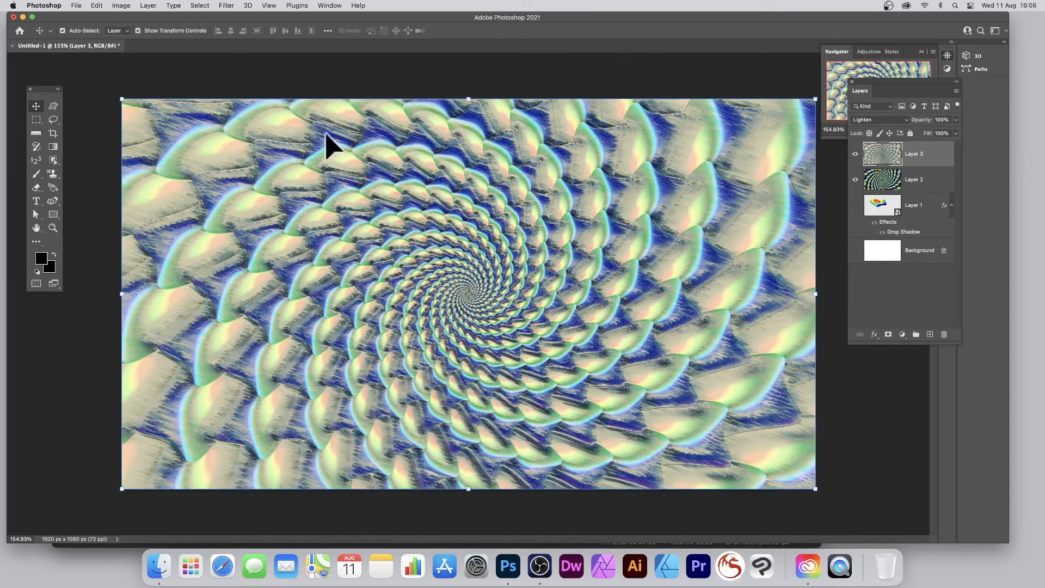
Step: Flatten the image into a single Background layer
{"action": "left_click", "coordinate": [229, 6]}
{"action": "left_click", "coordinate": [642, 181]}
{"action": "left_click", "coordinate": [151, 5]}
{"action": "left_click", "coordinate": [189, 353]}
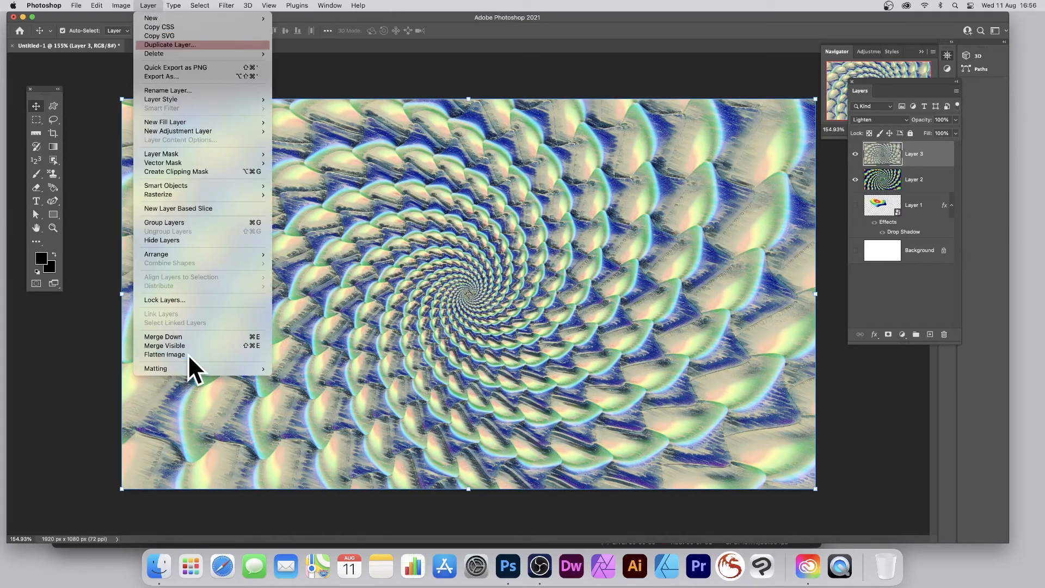
{"action": "left_click", "coordinate": [516, 187]}
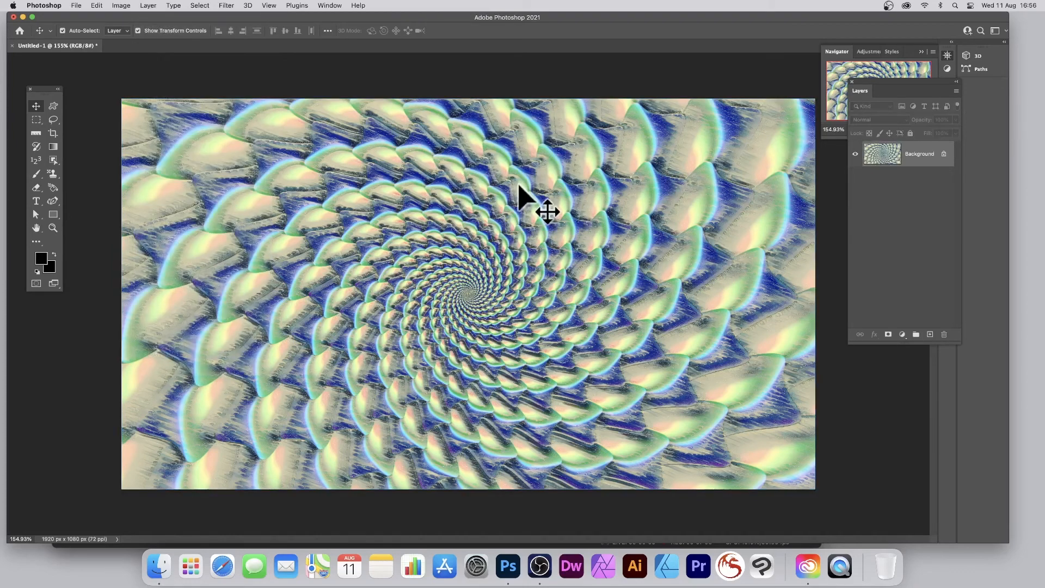
Step: Apply a Levels adjustment to the flattened image, lowering the white input level to brighten the highlights
{"action": "left_click", "coordinate": [120, 6]}
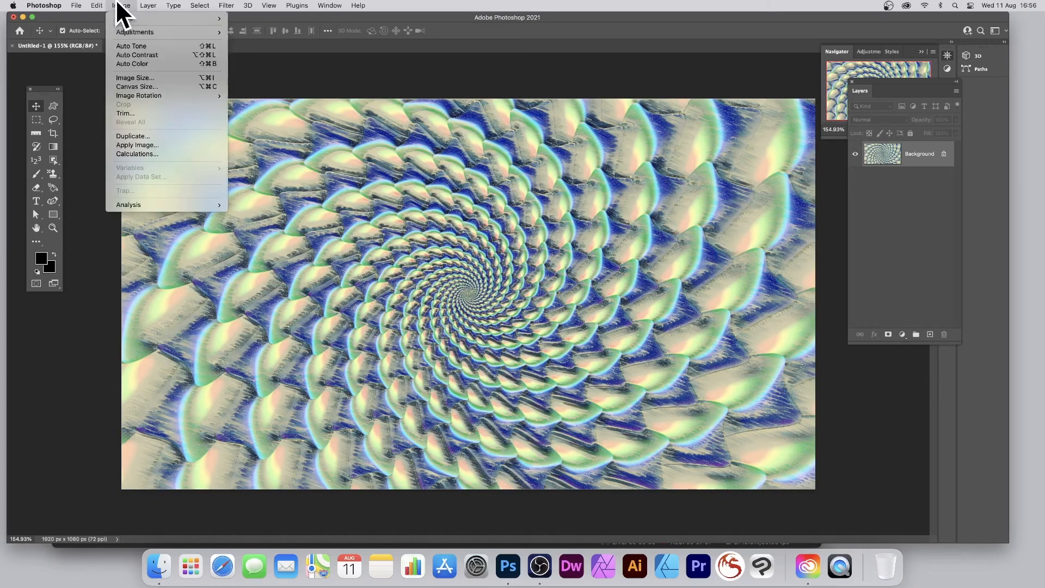
{"action": "mouse_move", "coordinate": [121, 30]}
{"action": "left_click", "coordinate": [268, 41]}
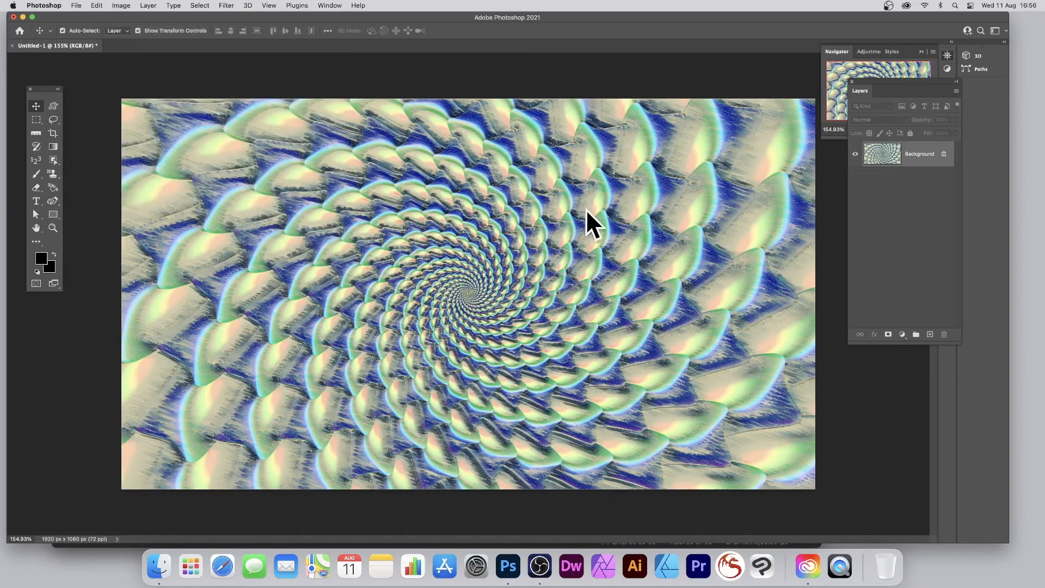
{"action": "left_click_drag", "start_coordinate": [830, 274], "coordinate": [780, 273]}
{"action": "left_click", "coordinate": [872, 185]}
{"action": "key", "text": "v"}
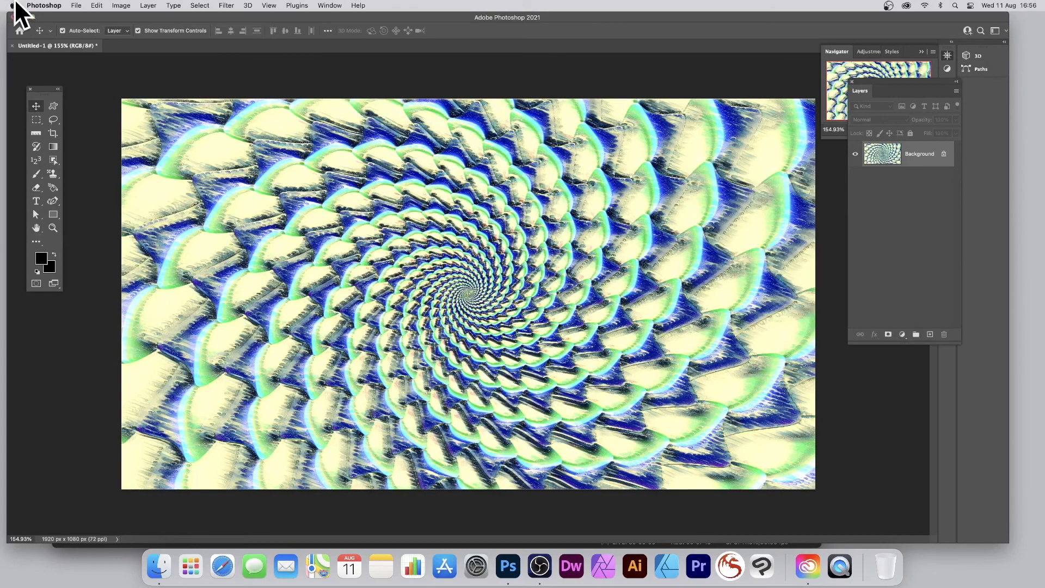
Step: Start a Gradient Map adjustment and try a yellow-and-magenta gradient and multicolour spectrum gradients, with the dialog moved aside
{"action": "left_click", "coordinate": [121, 6]}
{"action": "mouse_move", "coordinate": [125, 31]}
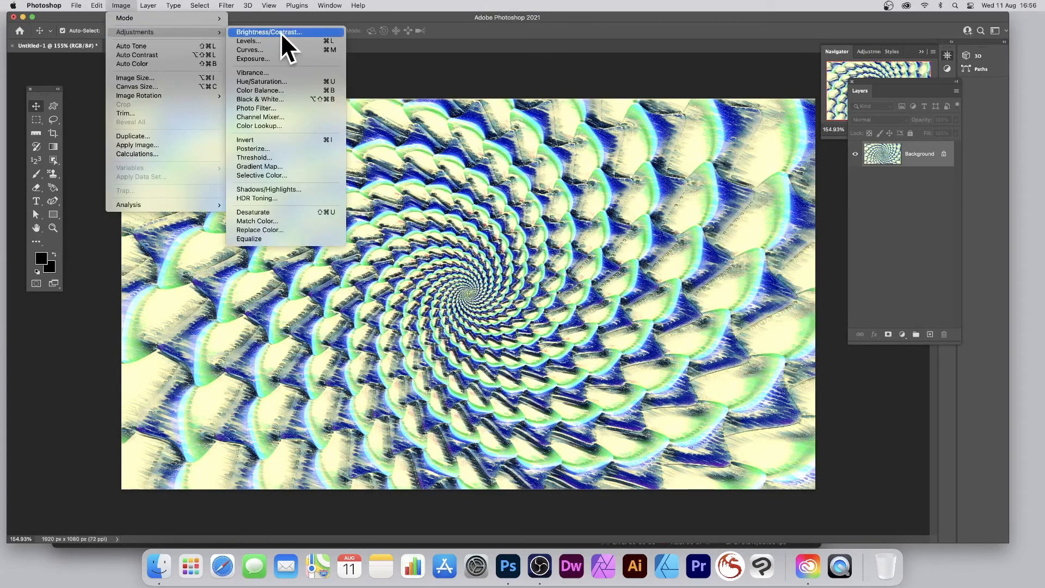
{"action": "left_click", "coordinate": [266, 166]}
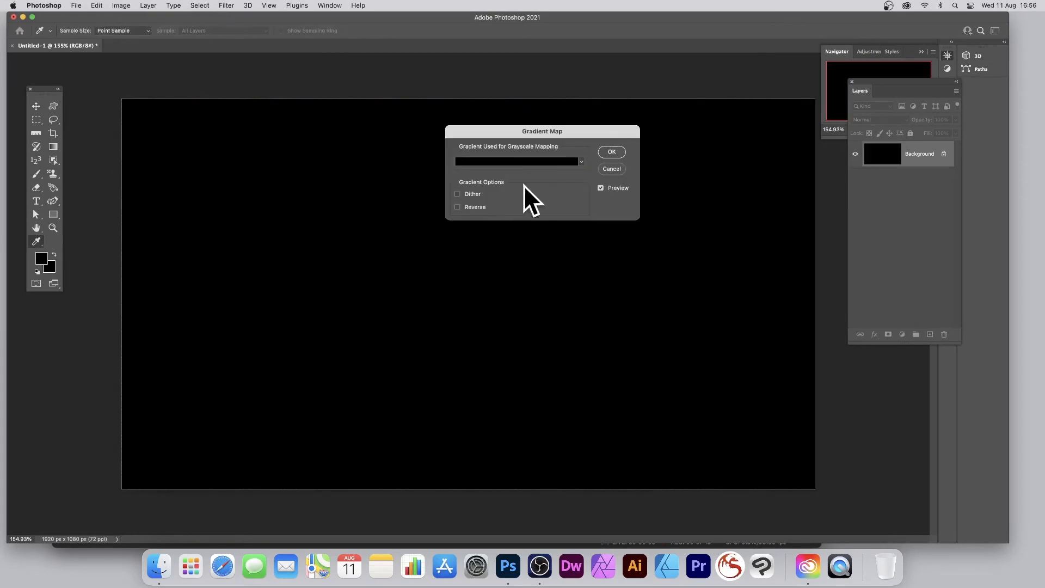
{"action": "left_click", "coordinate": [580, 161]}
{"action": "left_click", "coordinate": [495, 209]}
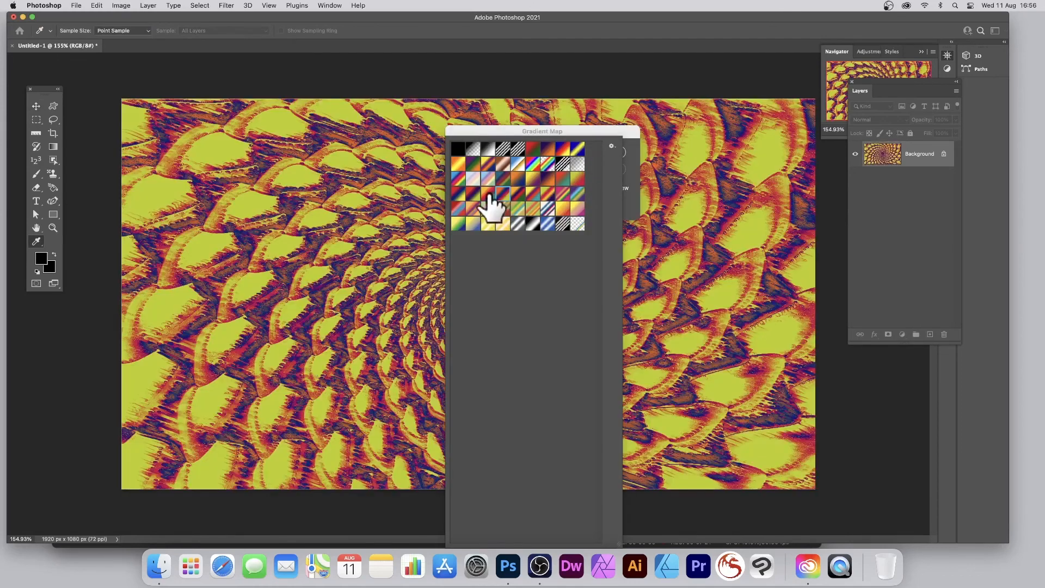
{"action": "left_click", "coordinate": [491, 195]}
{"action": "left_click_drag", "start_coordinate": [515, 130], "coordinate": [686, 125]}
{"action": "left_click", "coordinate": [752, 158]}
{"action": "left_click", "coordinate": [704, 163]}
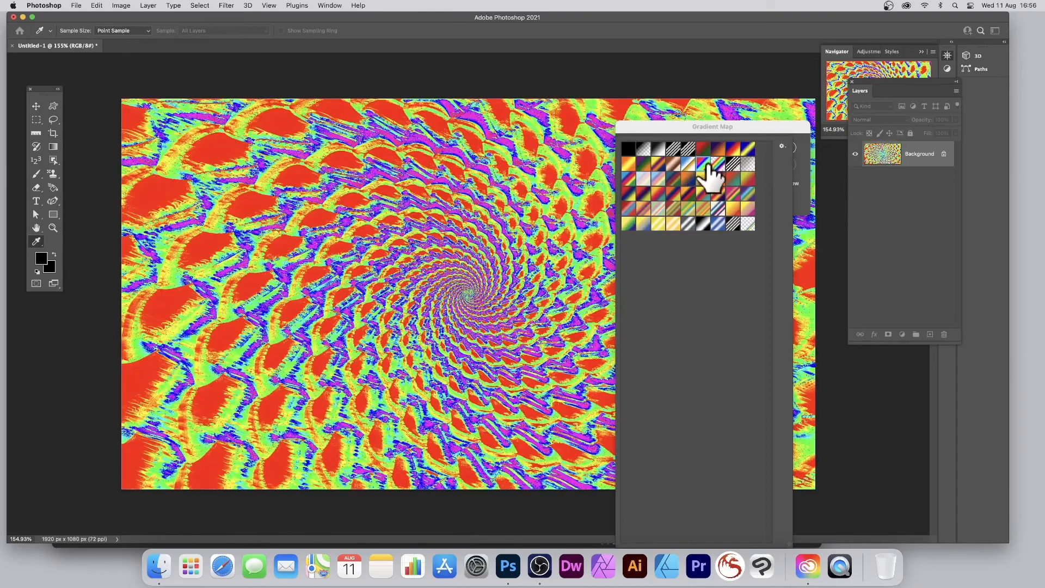
{"action": "left_click", "coordinate": [716, 165]}
Step: Try the blue-and-gold chrome, copper and black-white-black gradients for the Gradient Map and cancel the adjustment
{"action": "left_click", "coordinate": [674, 163]}
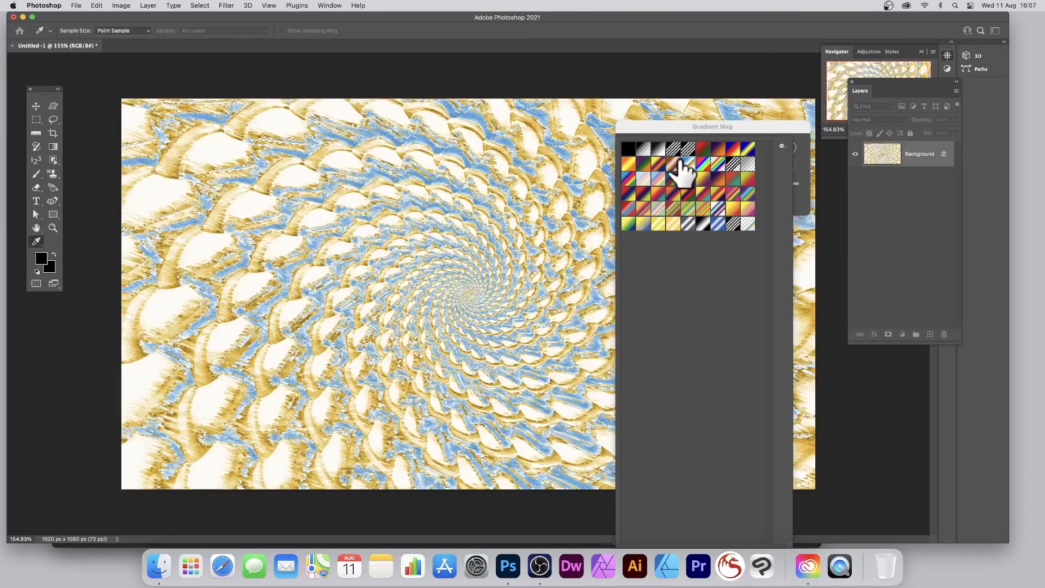
{"action": "left_click", "coordinate": [671, 163]}
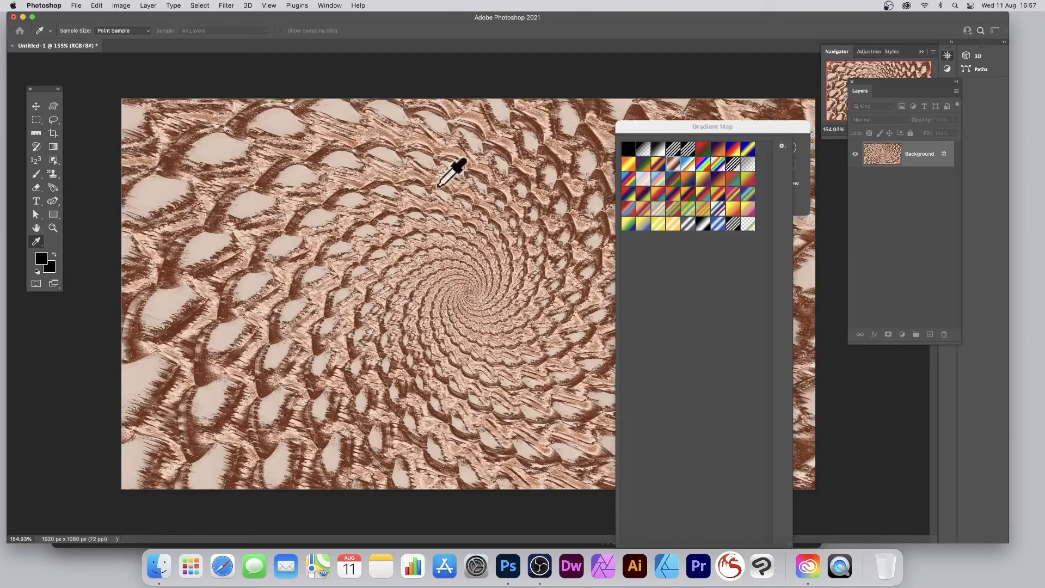
{"action": "left_click", "coordinate": [688, 224]}
{"action": "left_click", "coordinate": [703, 224]}
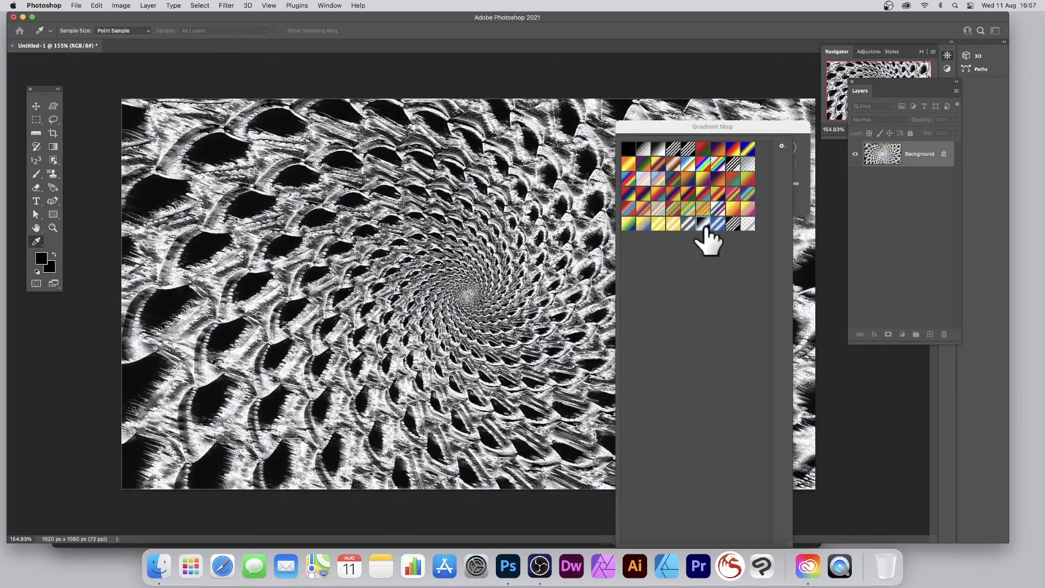
{"action": "left_click", "coordinate": [766, 126]}
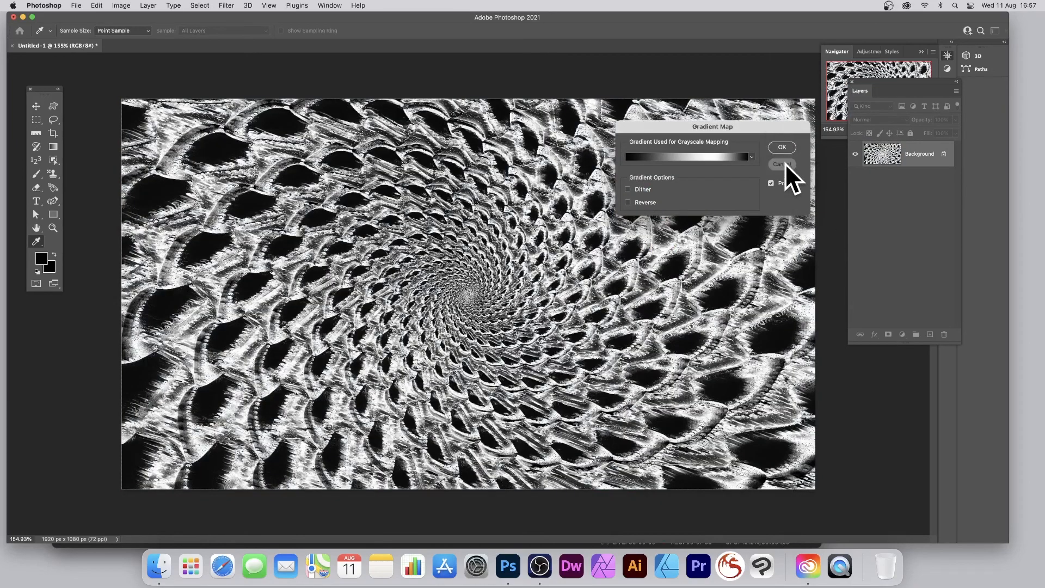
{"action": "left_click", "coordinate": [785, 163]}
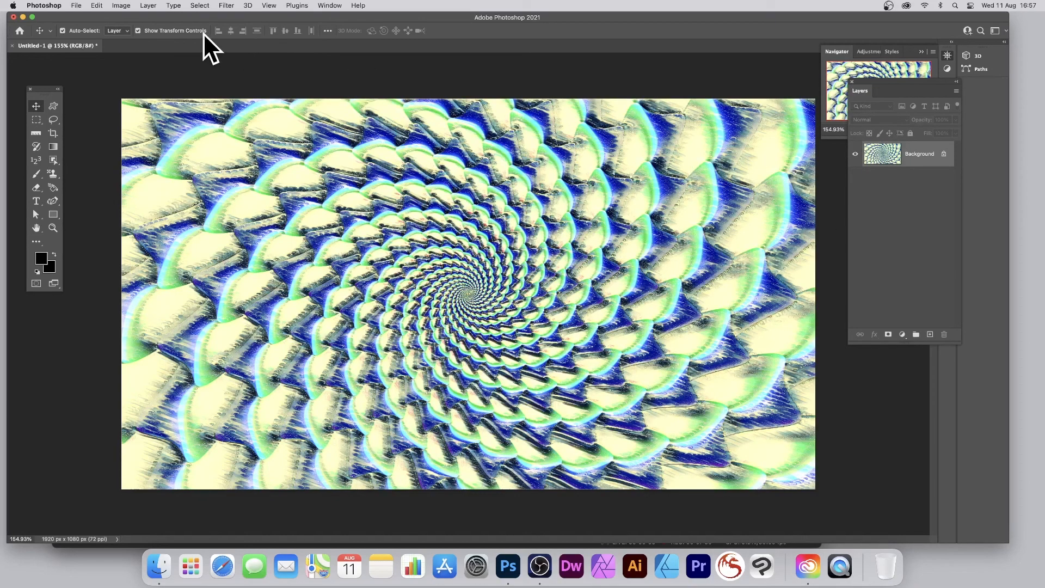